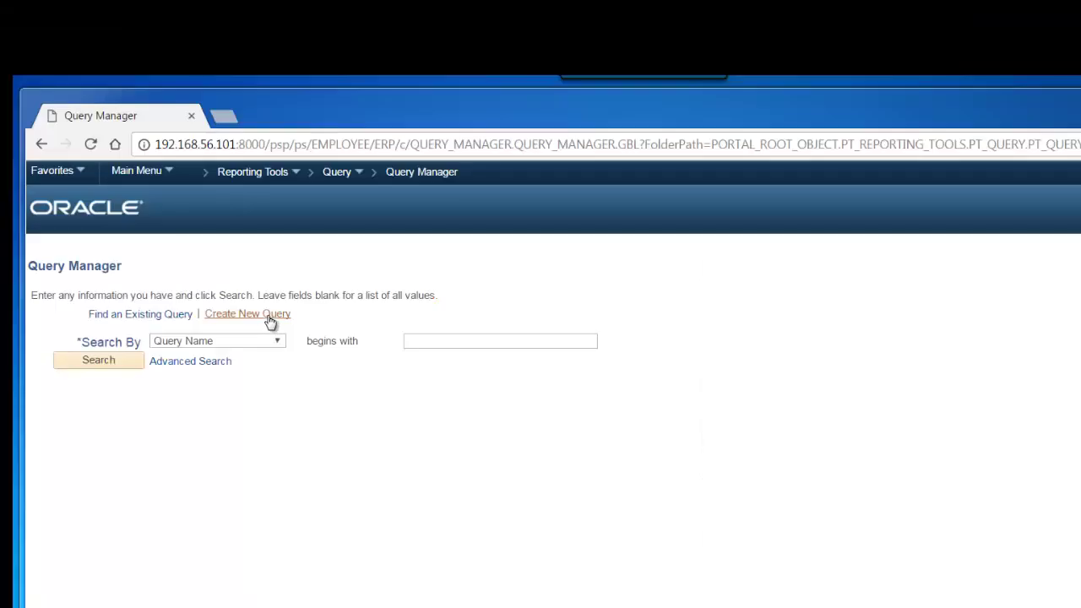
- Create a new query on the VOUCHER AP Voucher Header record with every field checked
click(270, 321)
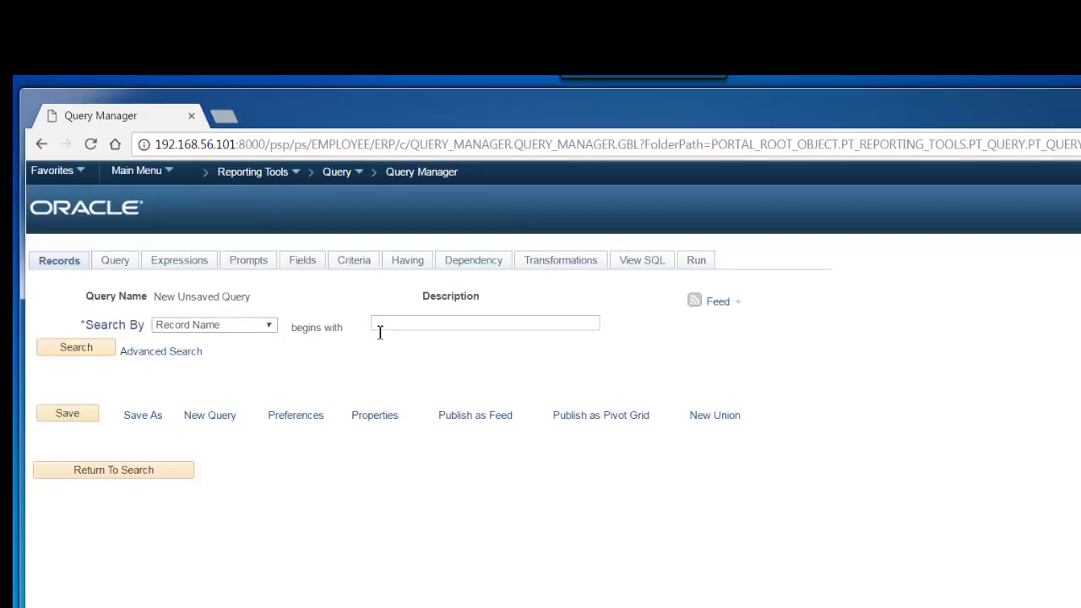
click(381, 326)
text(VOUCHER)
key(Return)
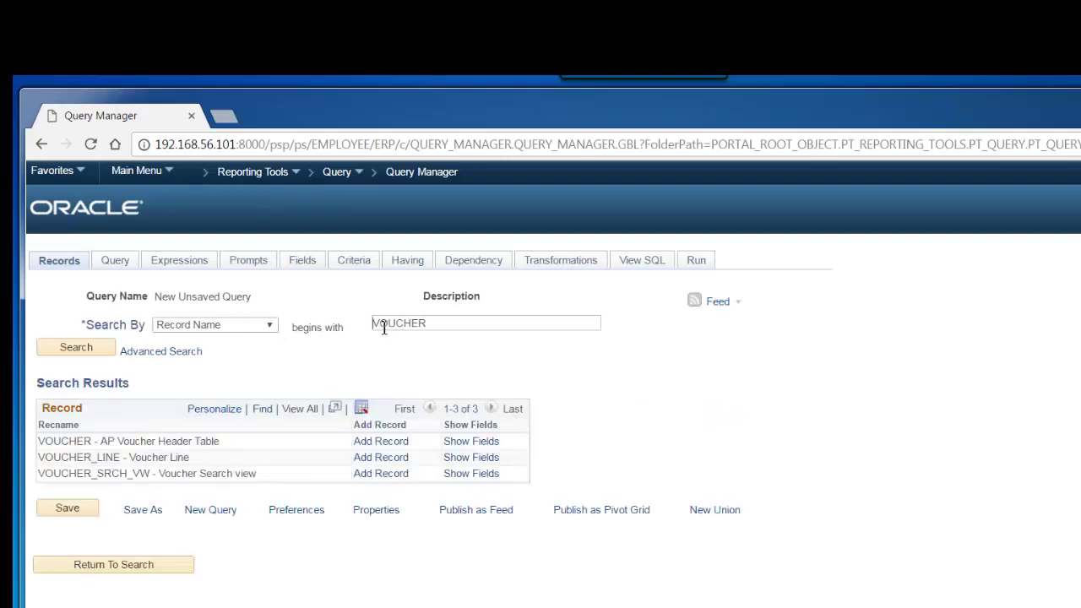
click(376, 442)
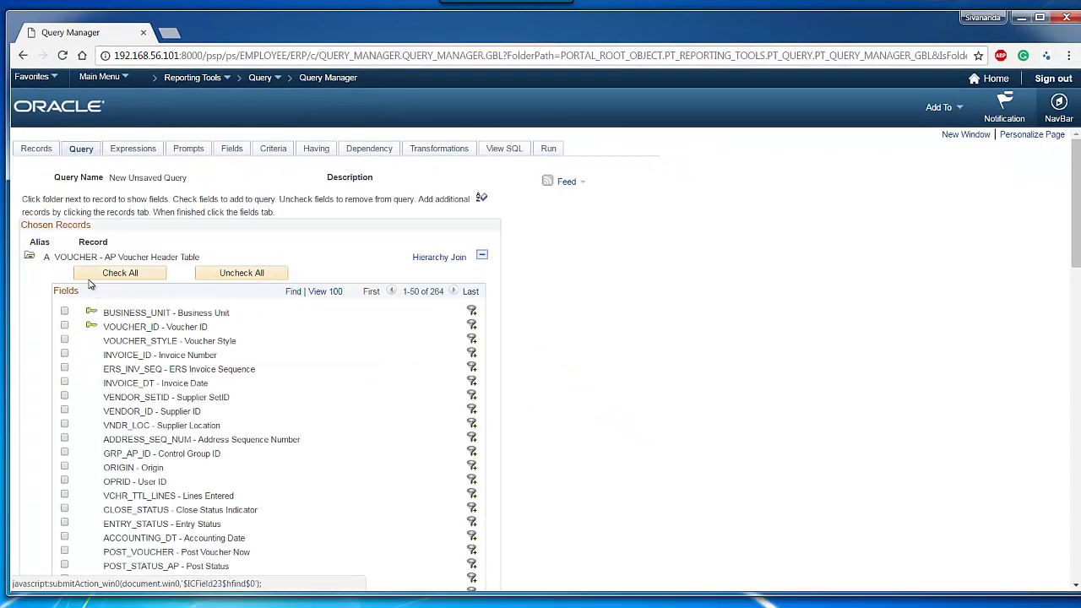
click(90, 275)
click(275, 152)
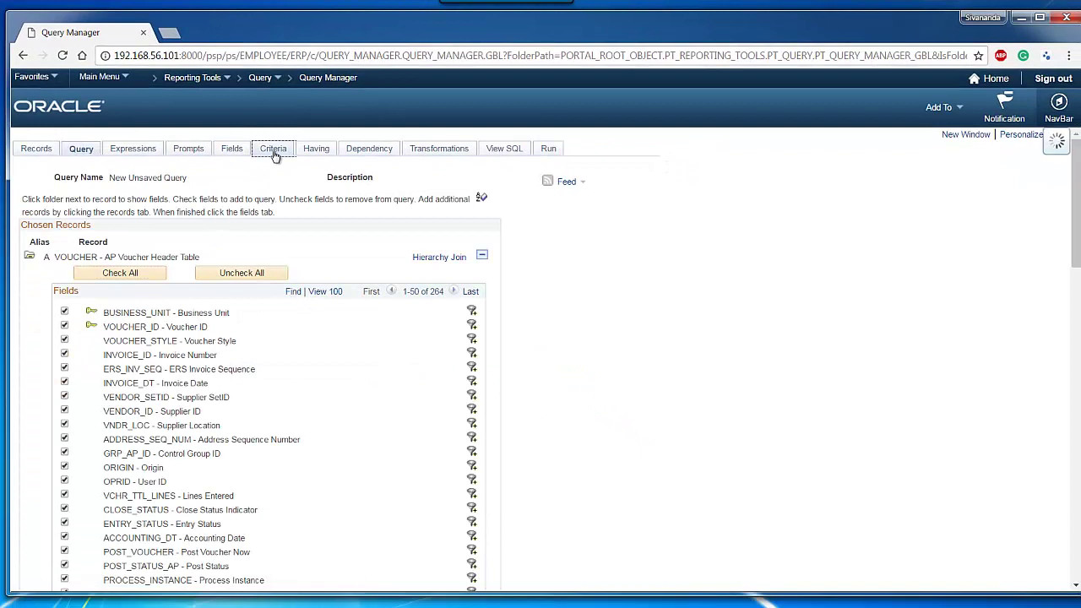
- Add a criterion where the expression rownum is less than the constant 5
click(85, 201)
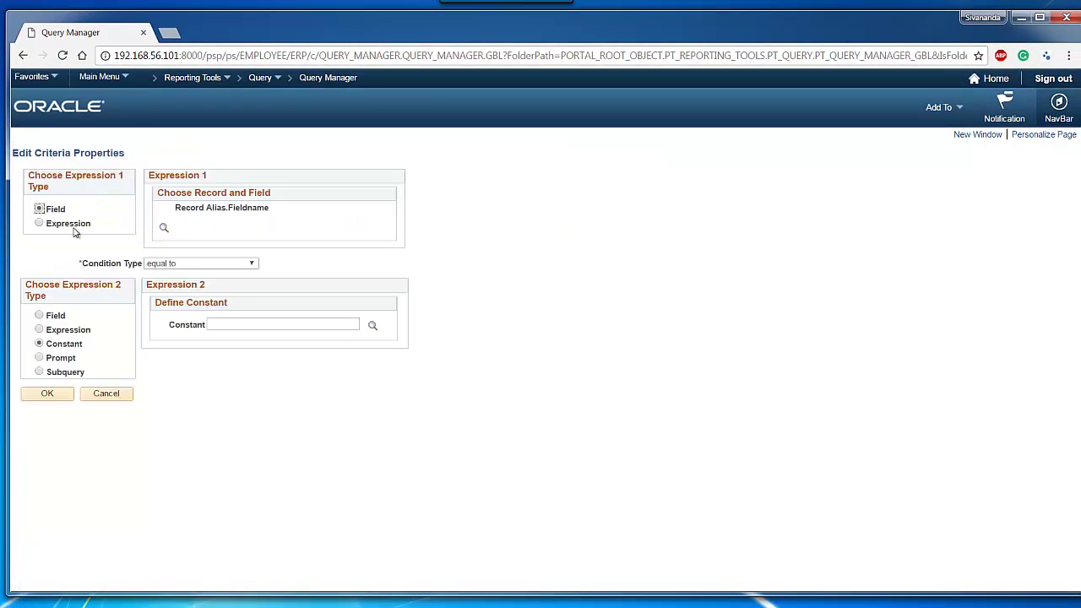
click(68, 225)
click(234, 248)
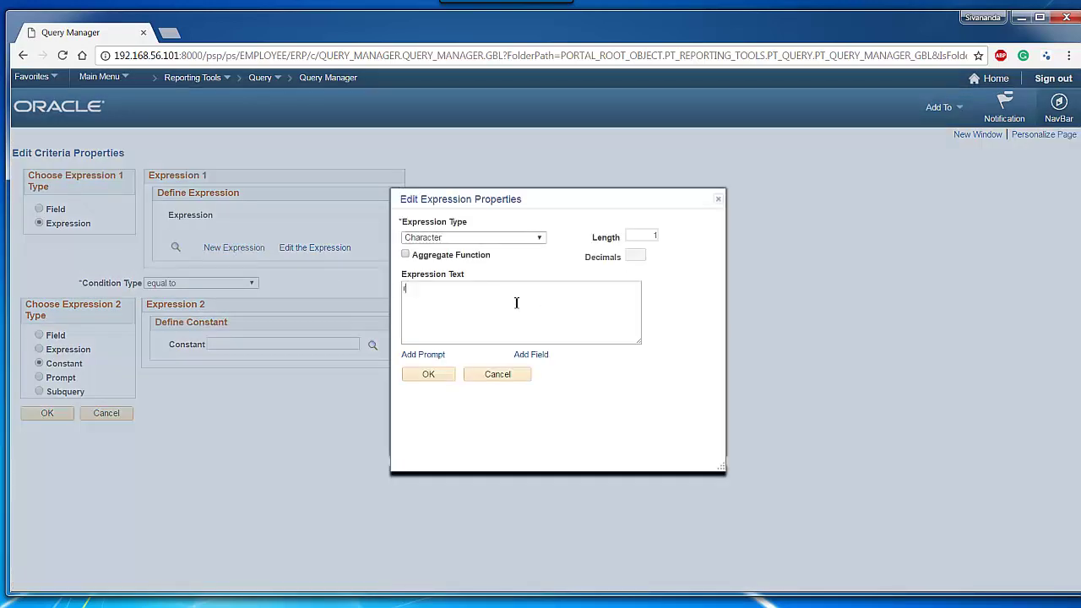
text(rownum)
click(428, 374)
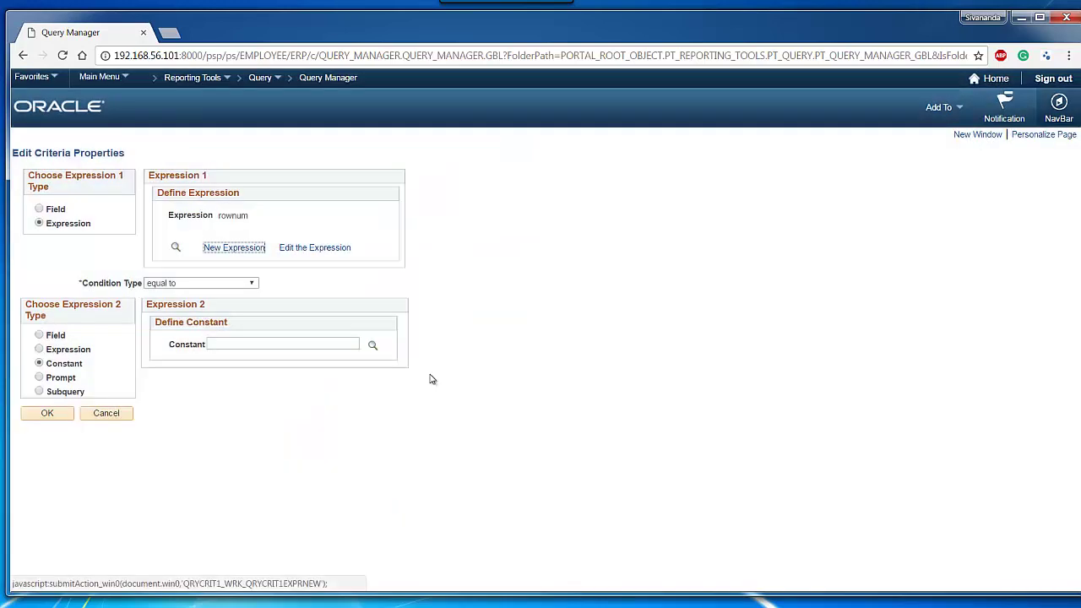
click(189, 283)
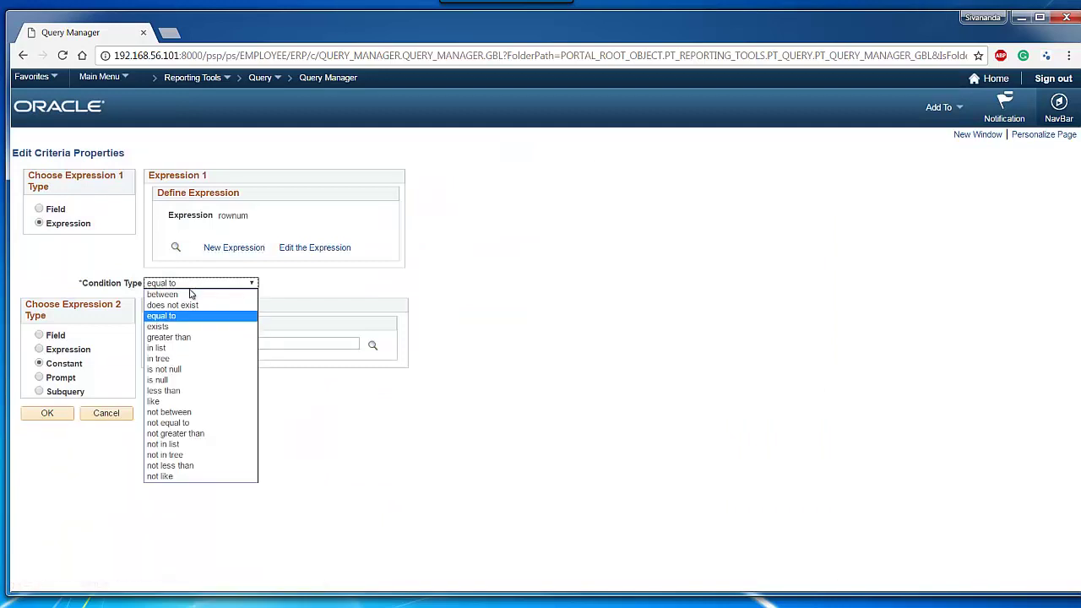
click(175, 394)
click(224, 344)
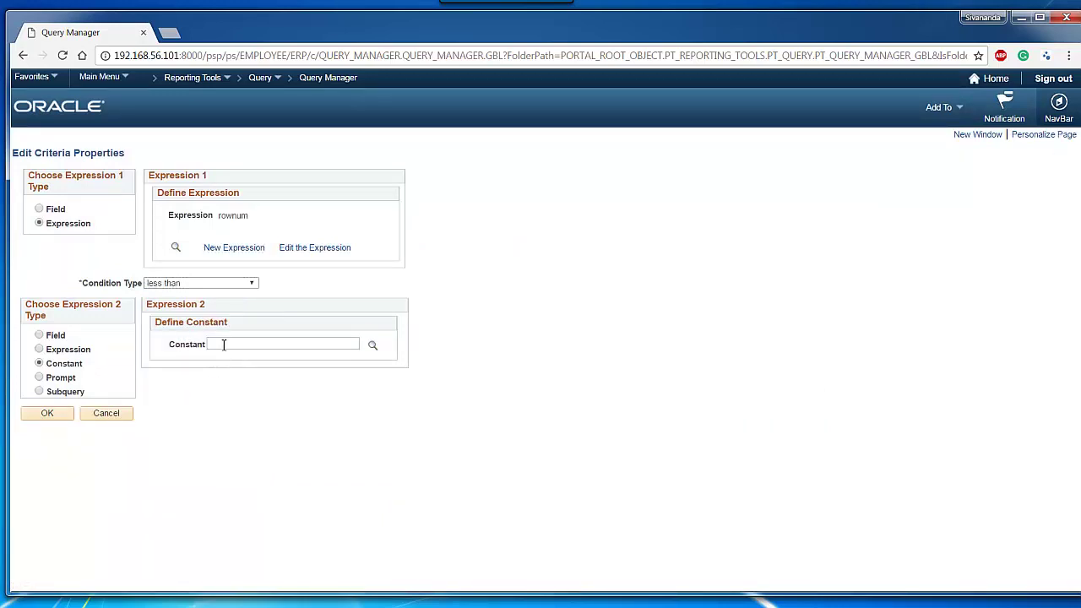
text(5)
click(42, 417)
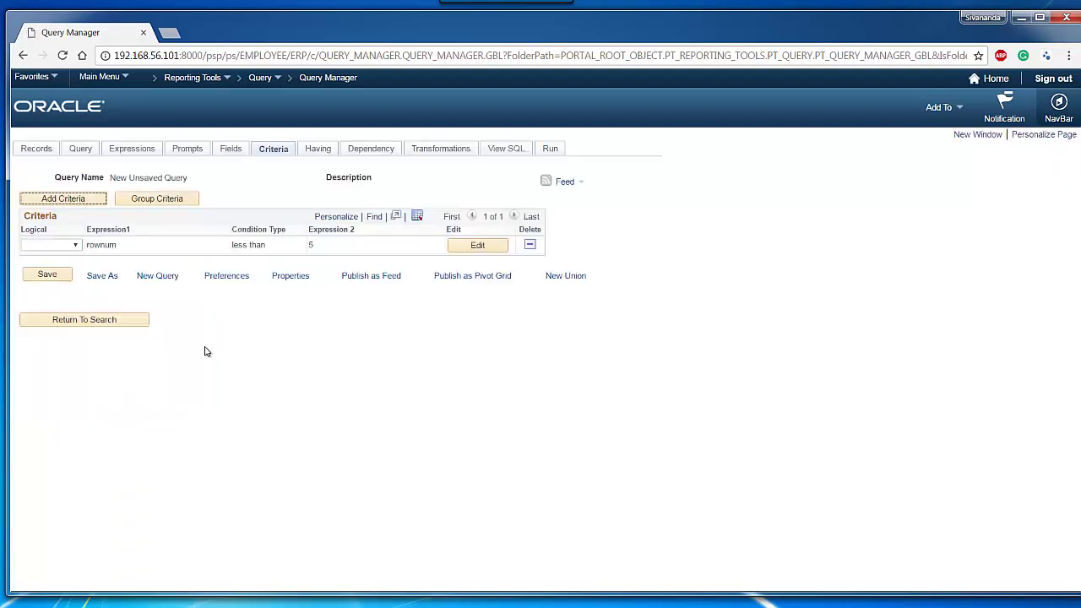
- Run the query, download its four rows to XML, and check download.xml in the XMLP folder
click(553, 152)
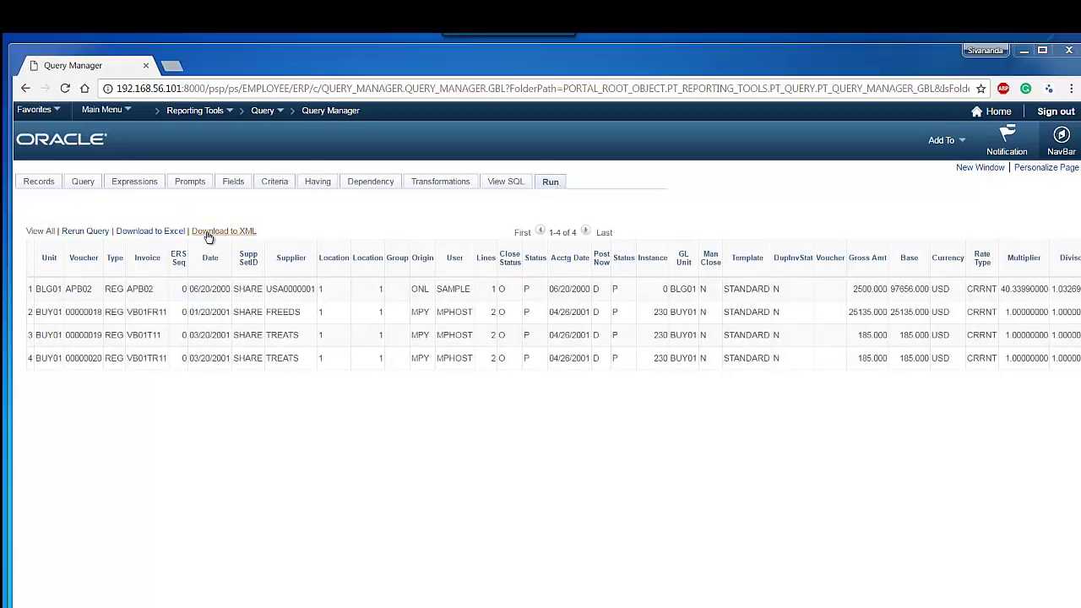
click(207, 232)
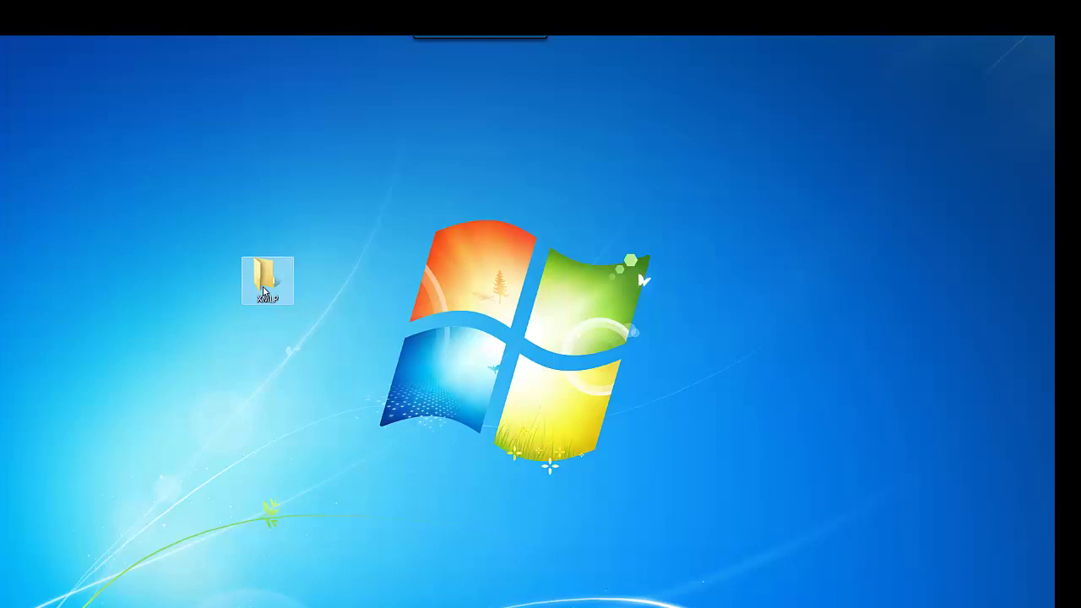
double_click(264, 291)
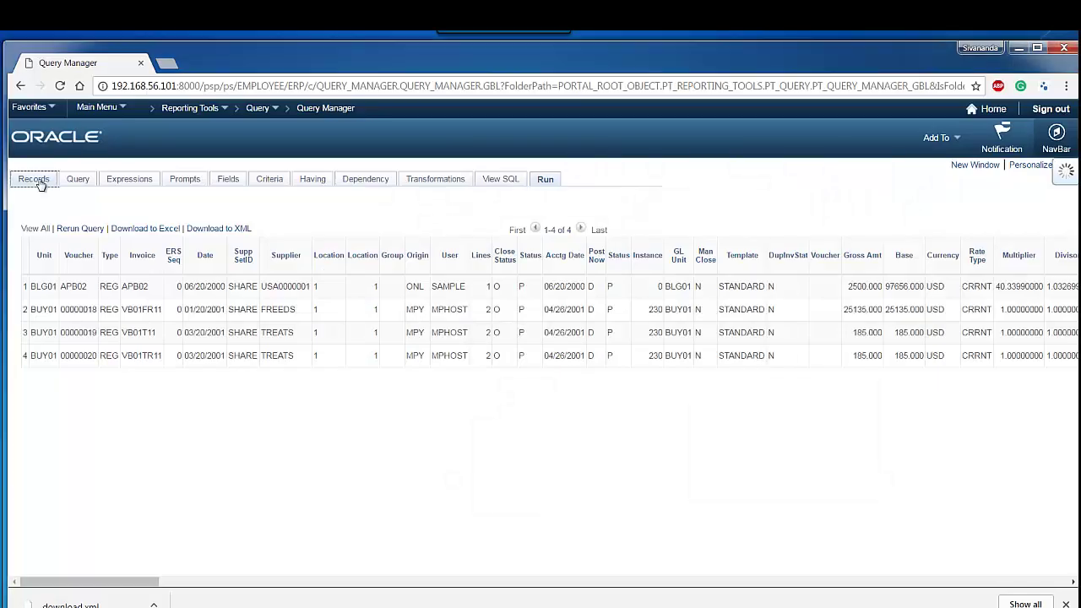
- Save the query as XMLPDemo with description 'XMLP Demo', Public owner and User type
click(35, 179)
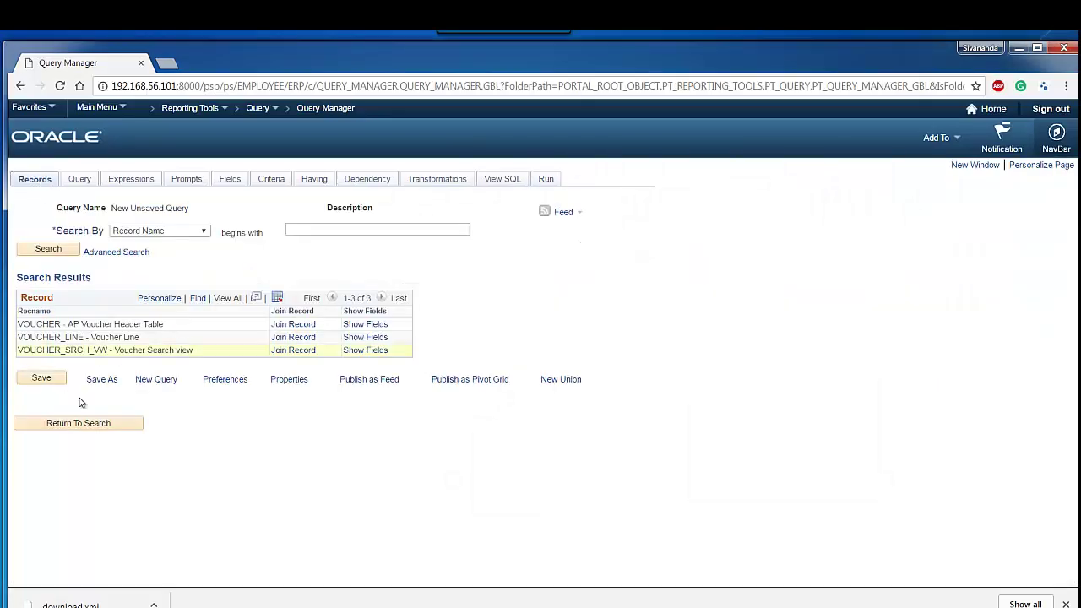
click(43, 378)
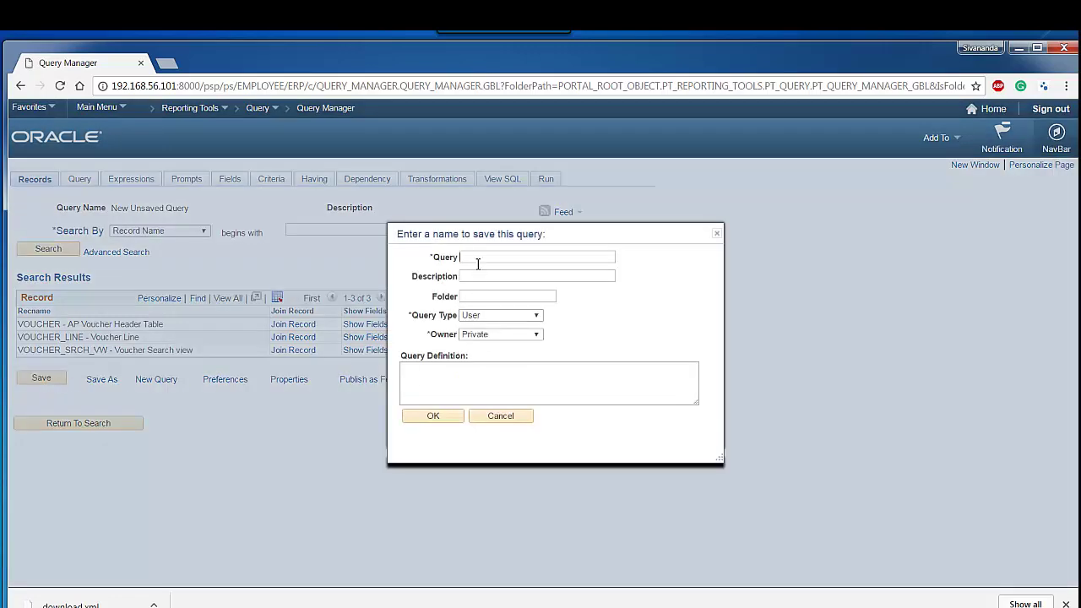
click(478, 257)
text(XMLPDem)
text(o)
text(x)
key(BackSpace)
text(XMLP D)
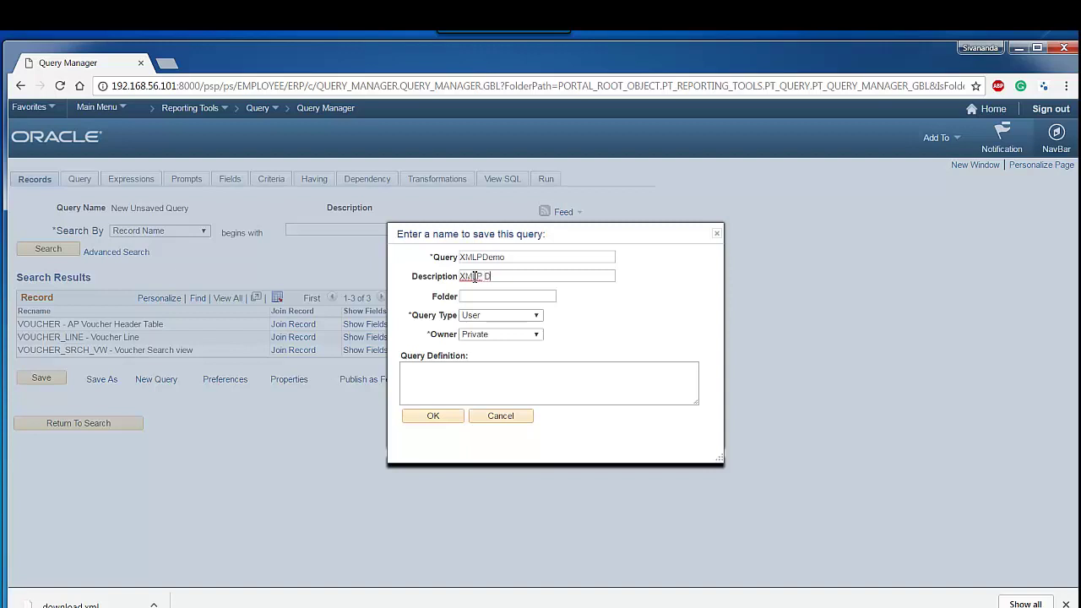
text(emo)
click(473, 336)
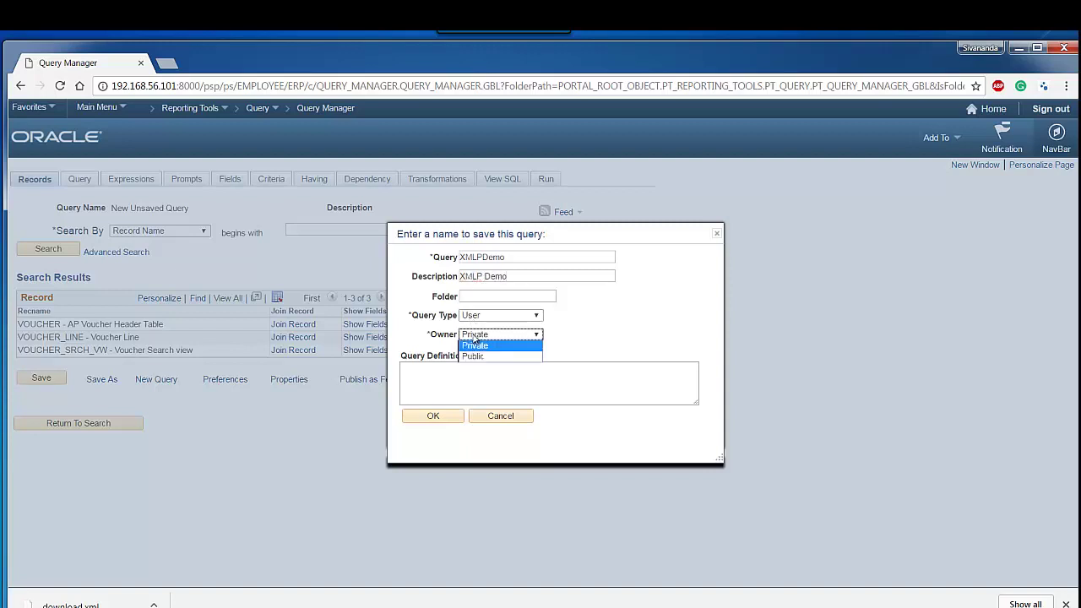
click(471, 356)
click(477, 319)
click(470, 346)
click(431, 416)
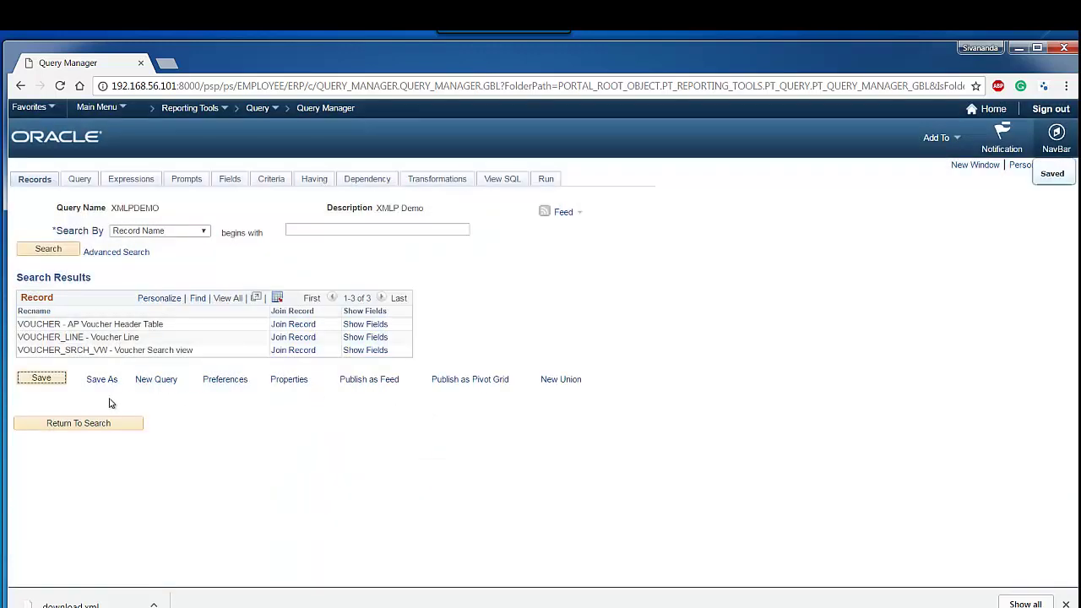
click(53, 383)
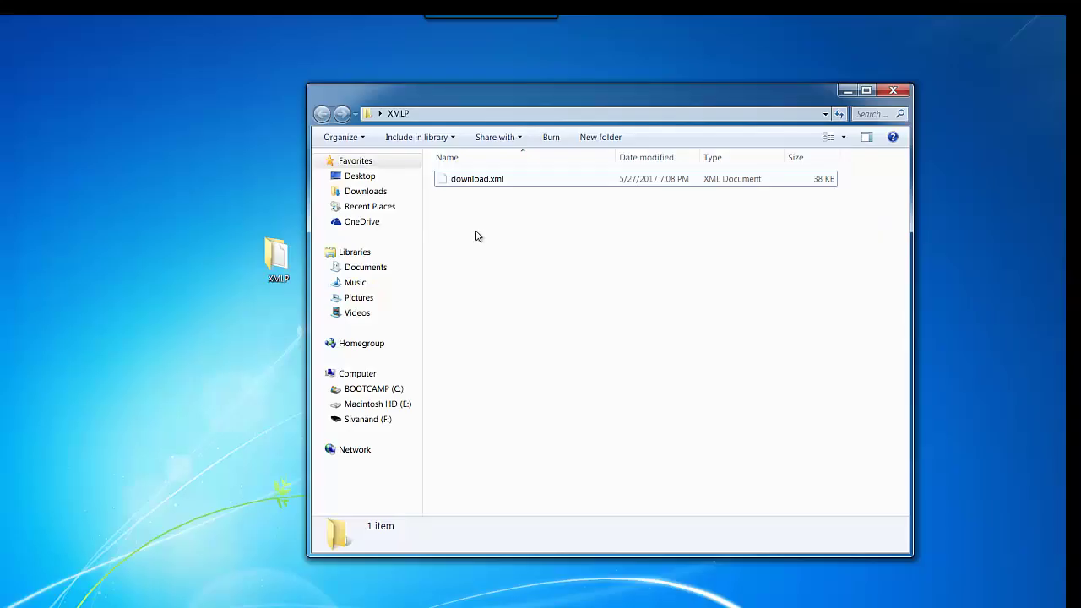
- Create a new Word document in the XMLP folder and rename it XMLPDemo.rtf
right_click(476, 233)
mouse_move(512, 414)
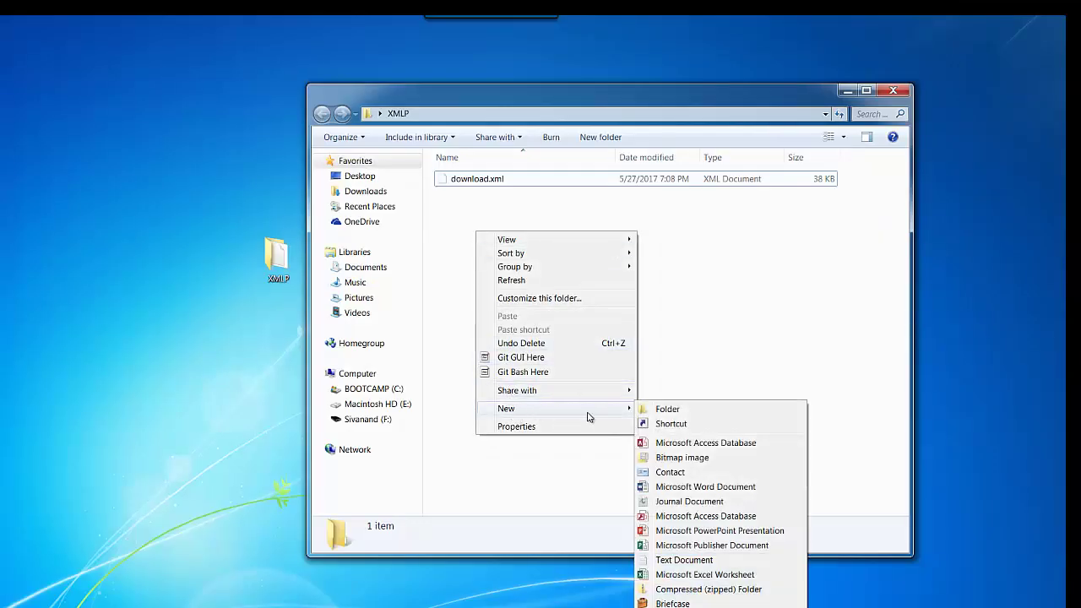
click(712, 487)
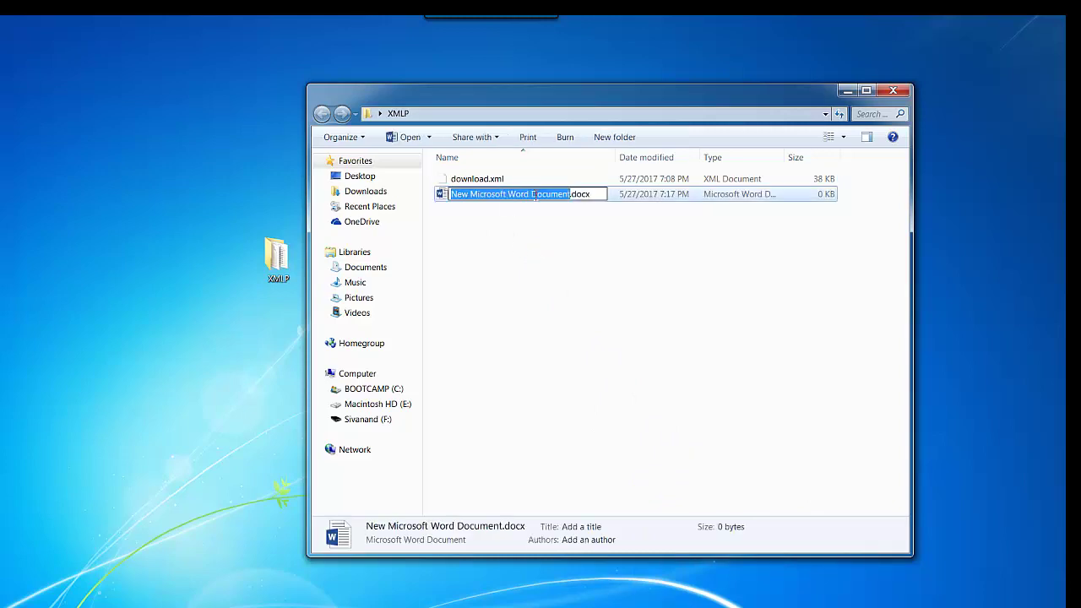
text(XMLP)
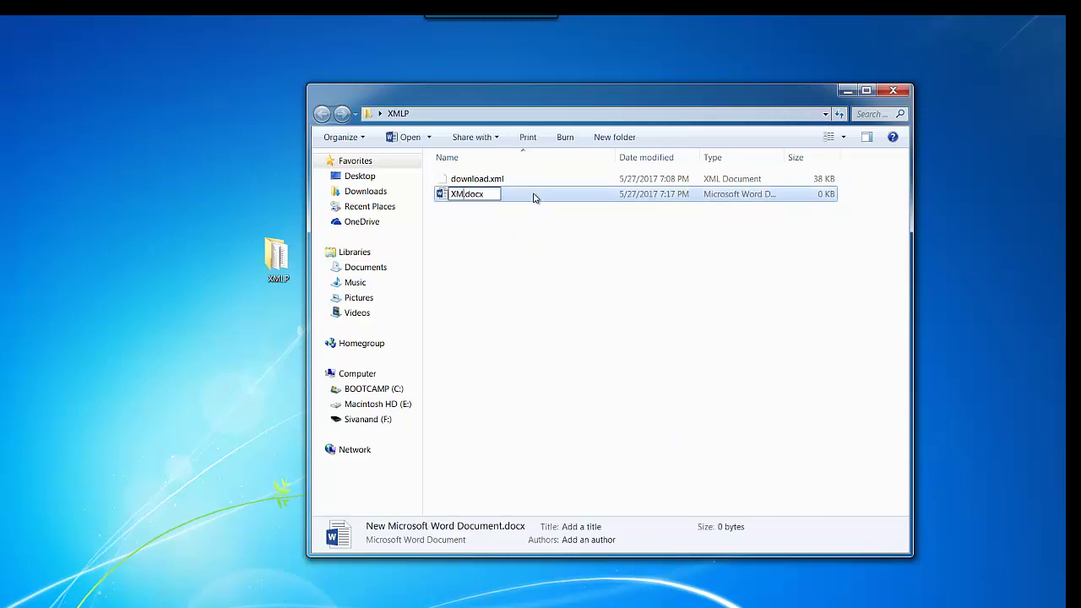
text(Demo)
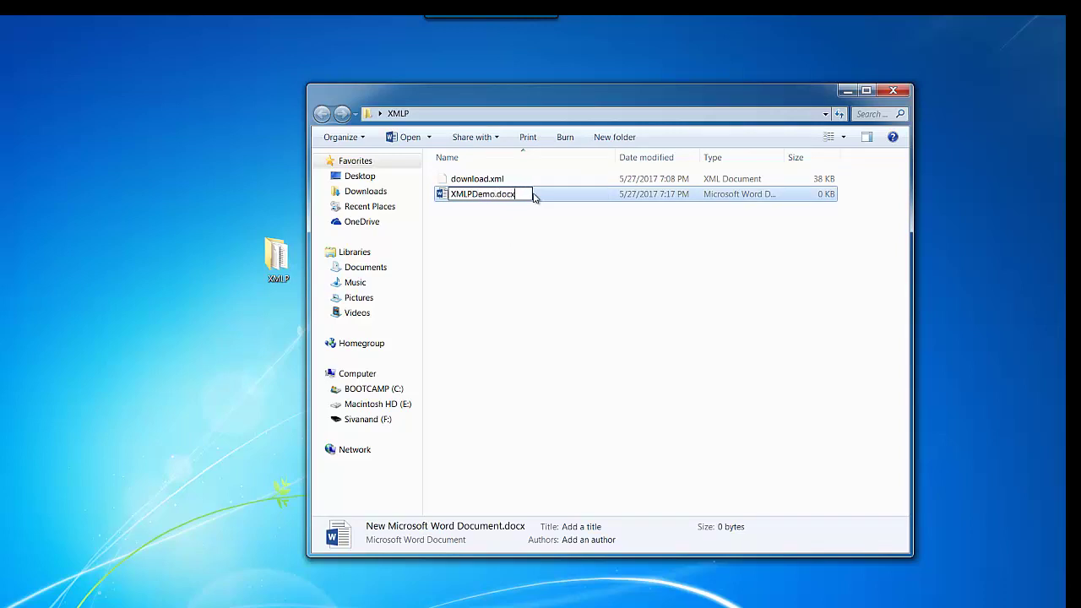
key(BackSpace)
key(BackSpace)
key(BackSpace)
key(BackSpace)
text(rtf)
key(Return)
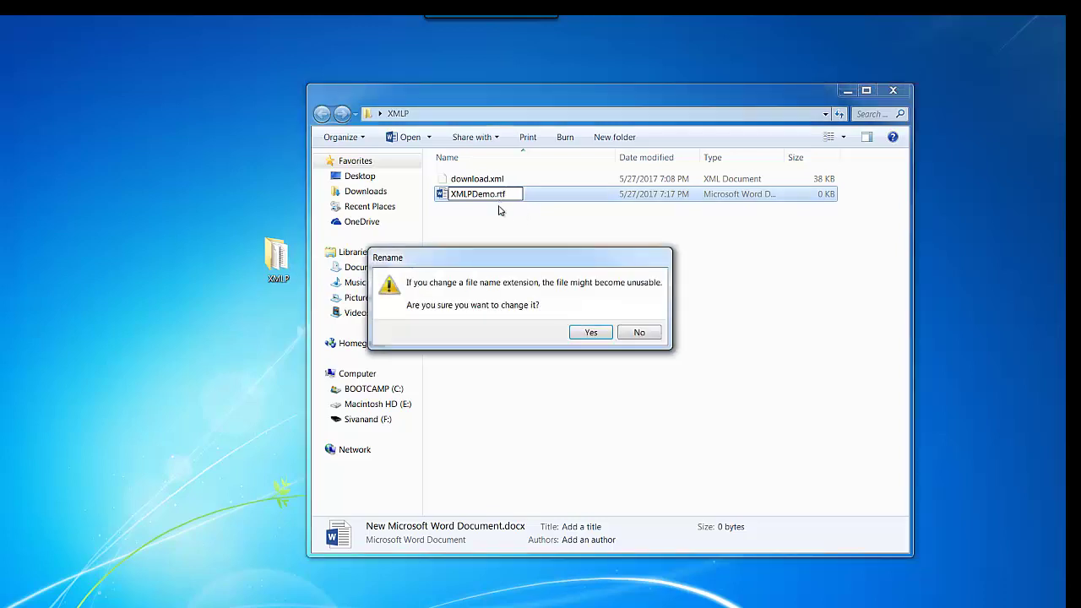
click(589, 333)
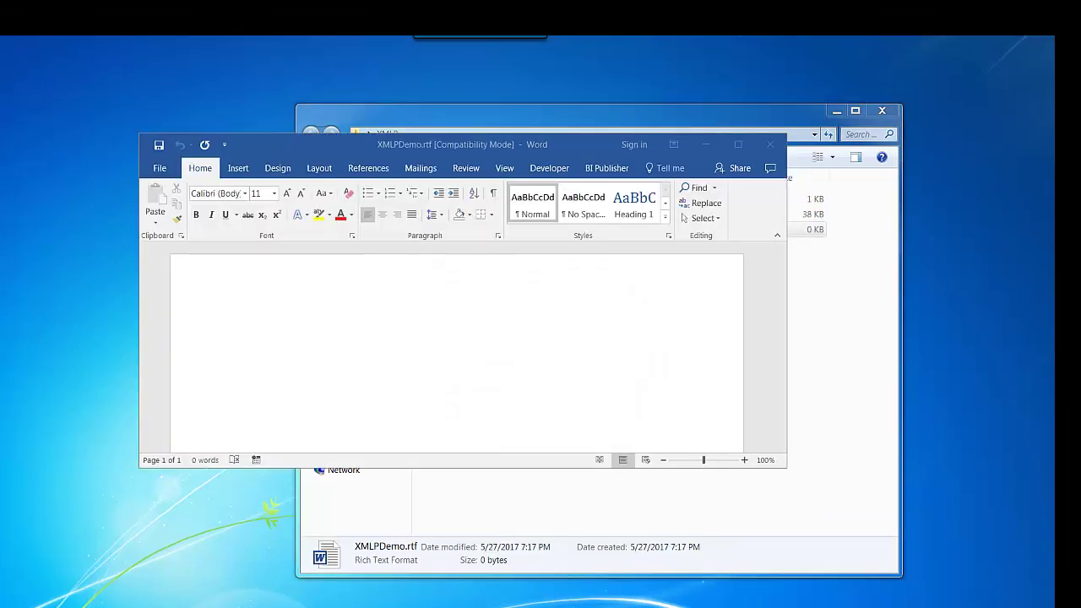
- Load download.xml as the BI Publisher sample XML data for the template
click(603, 168)
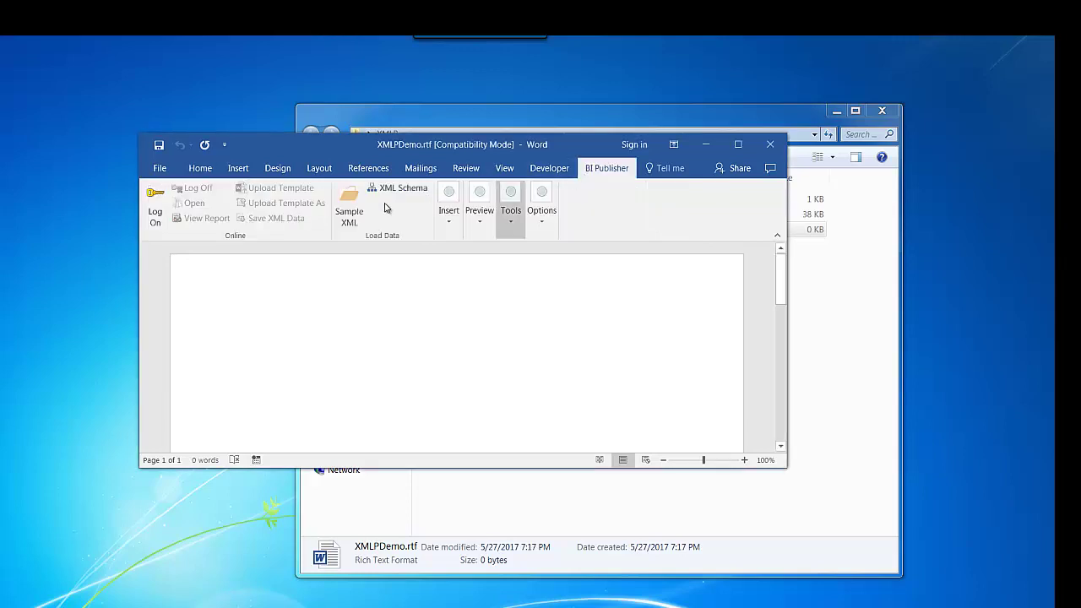
click(352, 208)
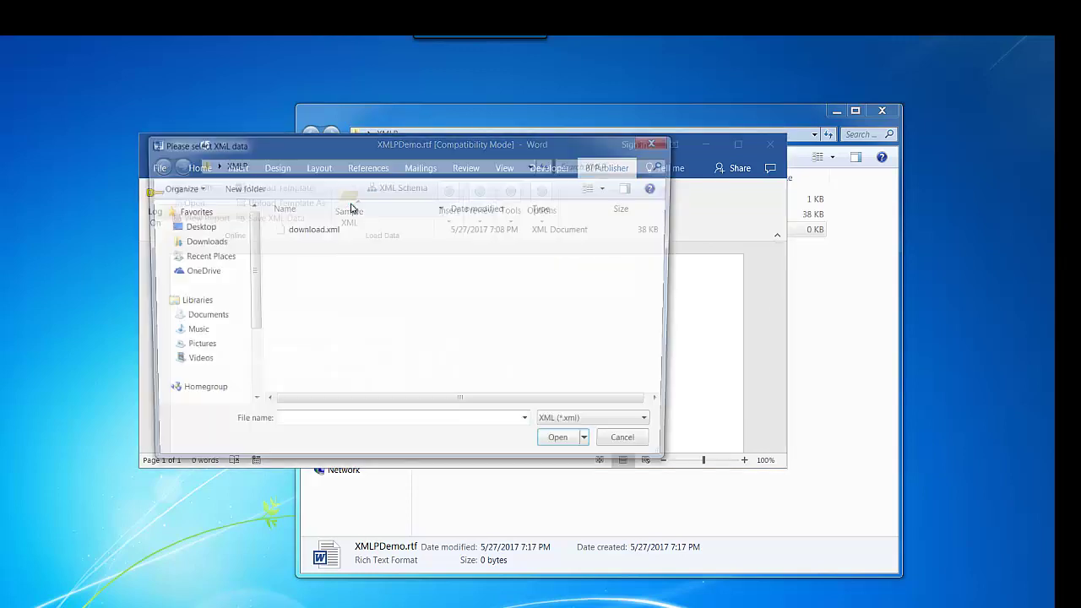
click(321, 234)
click(572, 448)
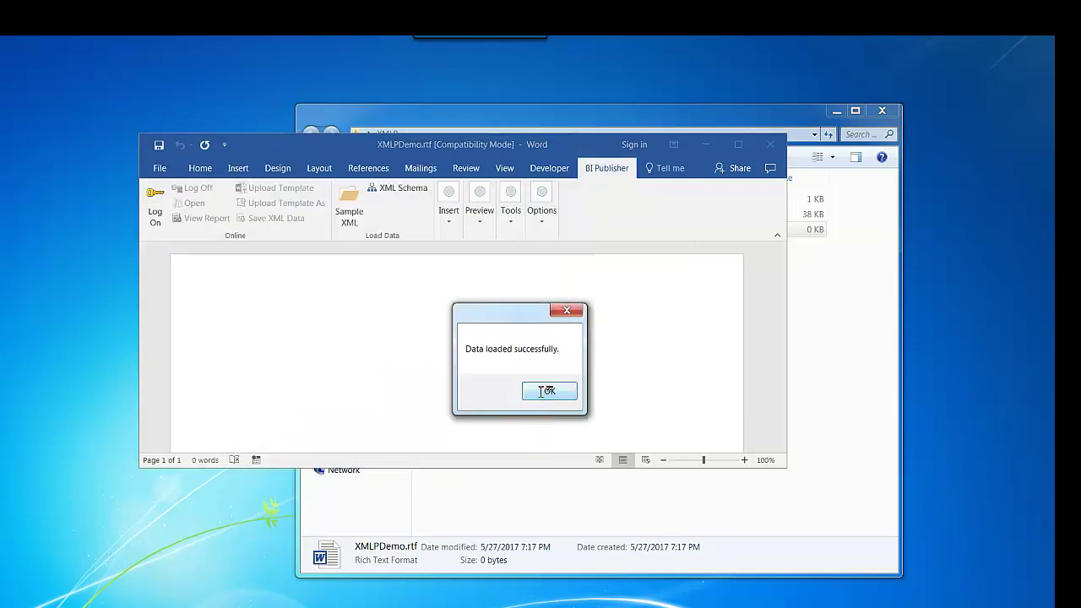
click(545, 391)
click(451, 222)
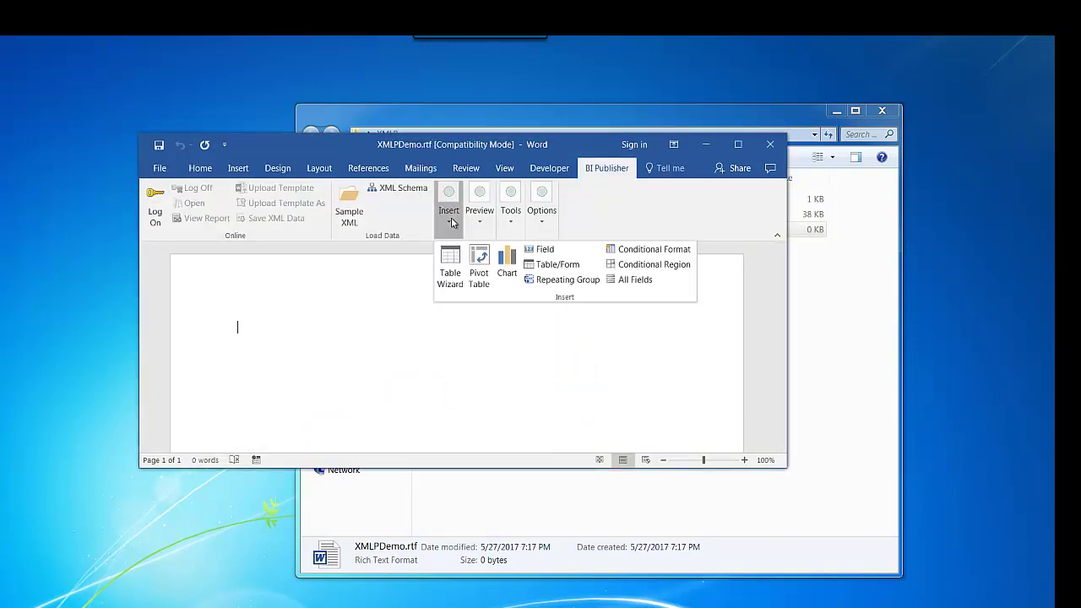
- Insert a table with BUSINESS_UNIT, VOUCHER_ID, VOUCHER_STYLE, INVOICE_ID, VENDOR_SETID and VENDOR_ID columns
click(445, 276)
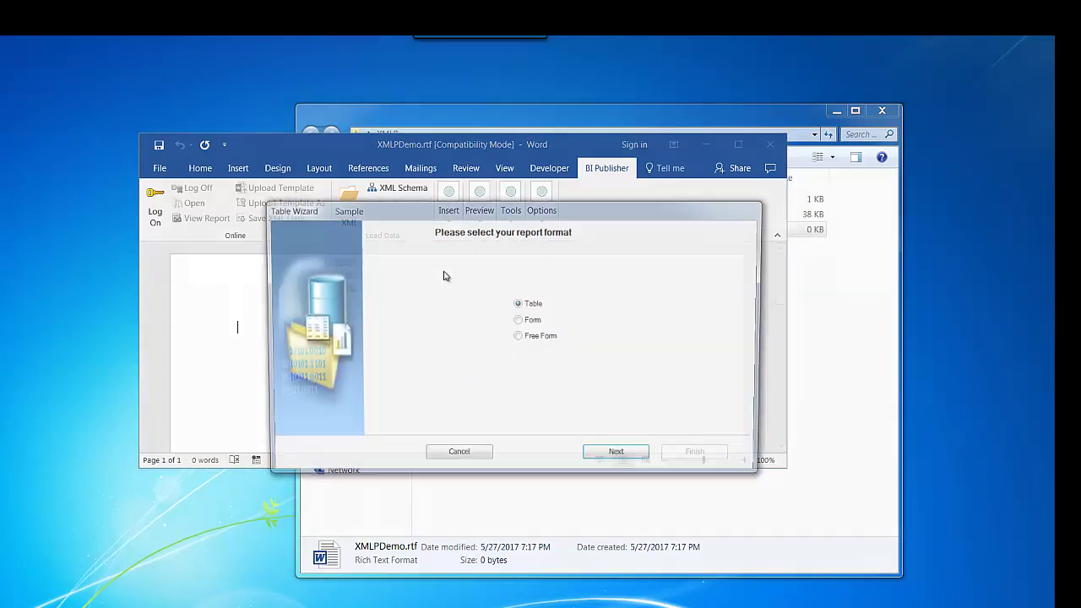
click(613, 460)
click(616, 460)
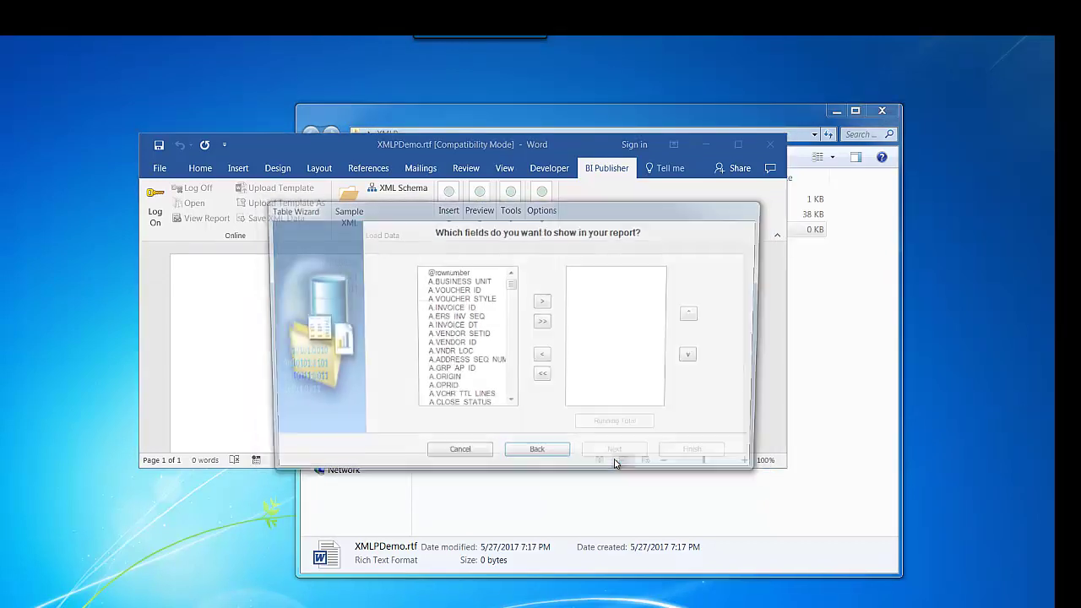
click(498, 281)
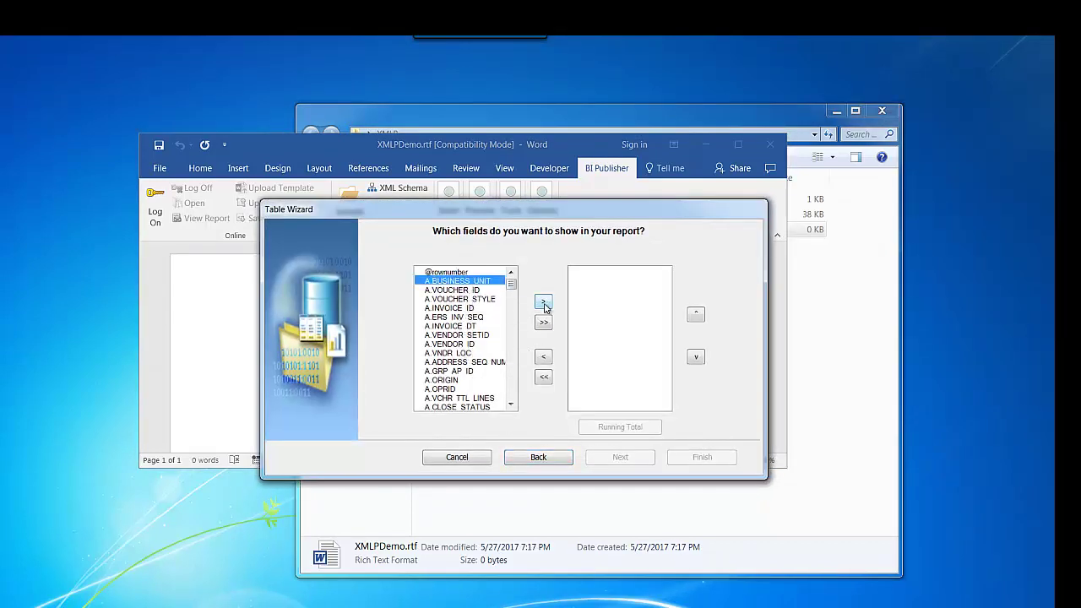
click(543, 302)
click(543, 304)
click(543, 304)
click(542, 304)
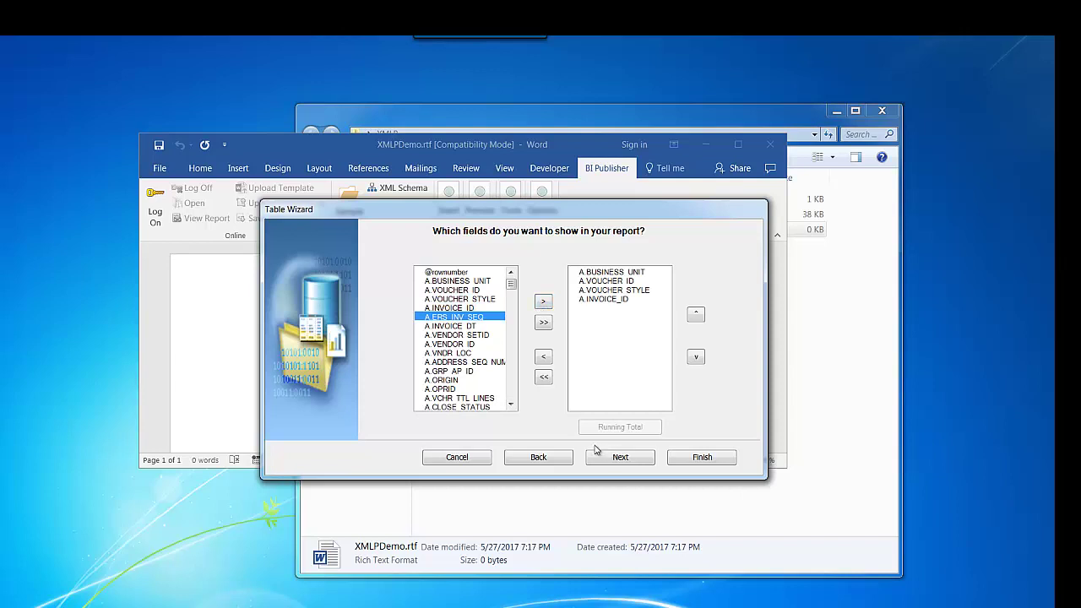
click(489, 335)
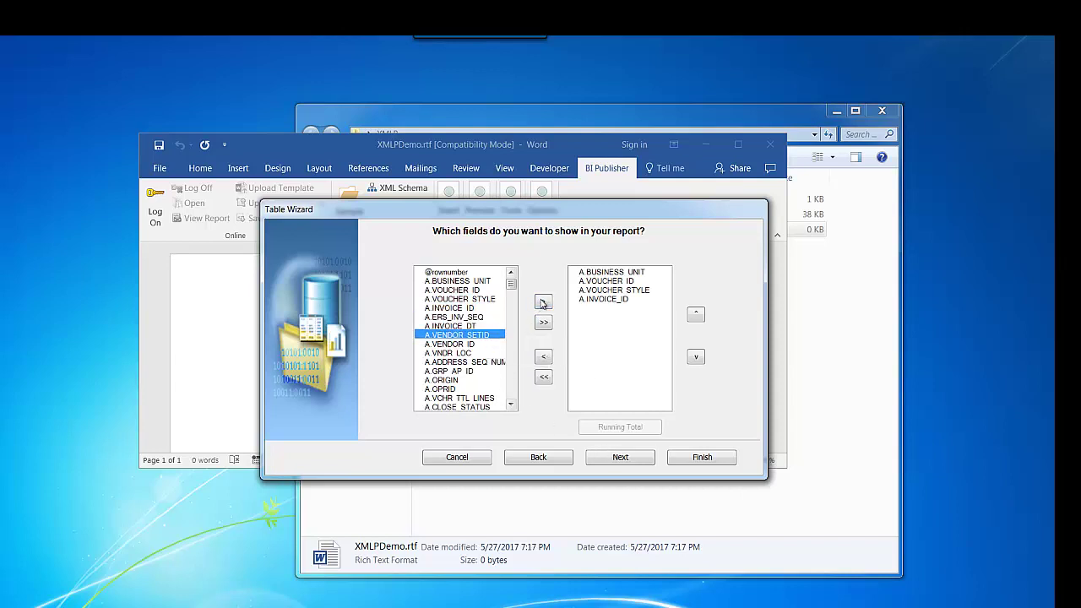
click(544, 303)
click(546, 302)
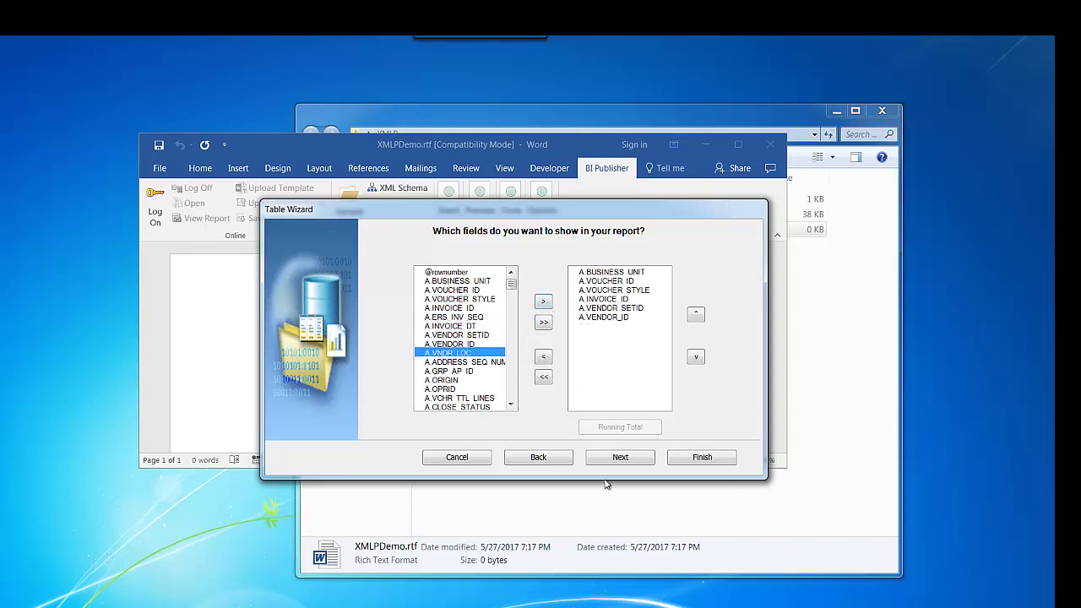
click(620, 457)
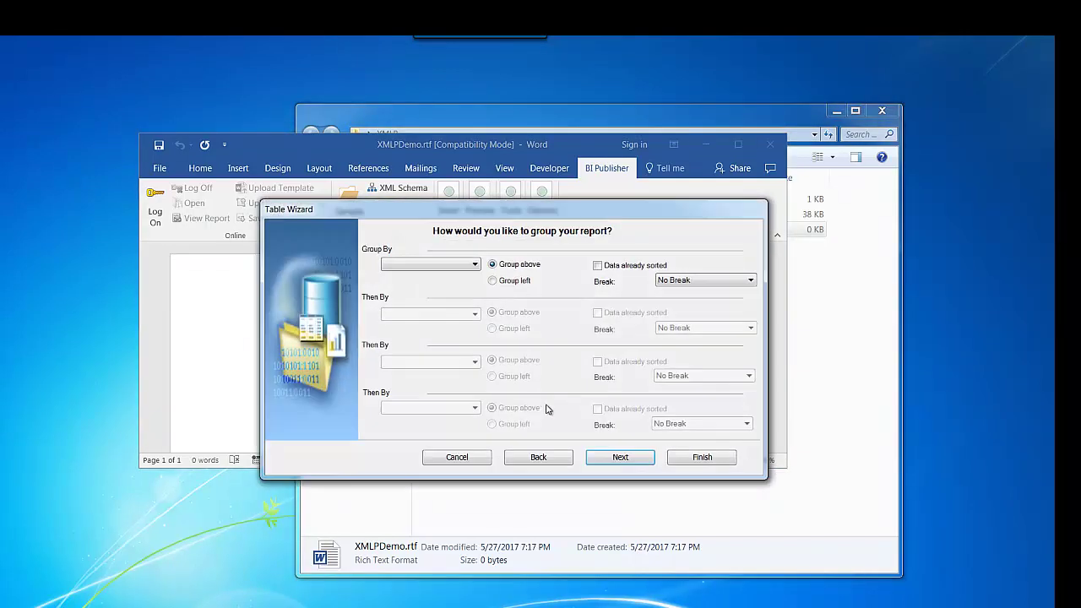
click(691, 456)
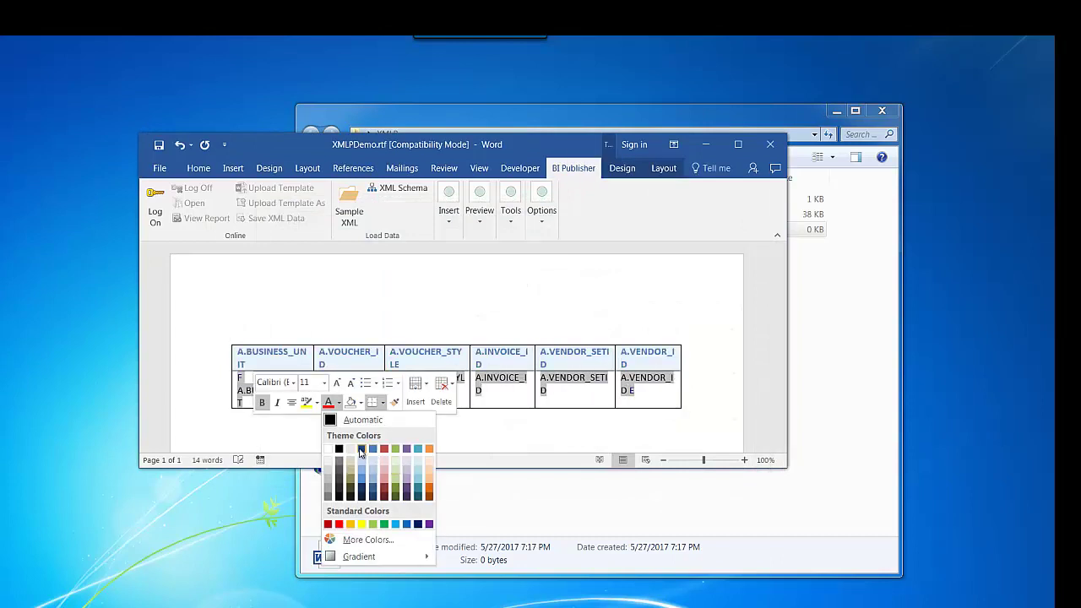
- Colour the table text dark blue and retitle headers Business Unit, Voucher Id, Voucher Style
click(362, 449)
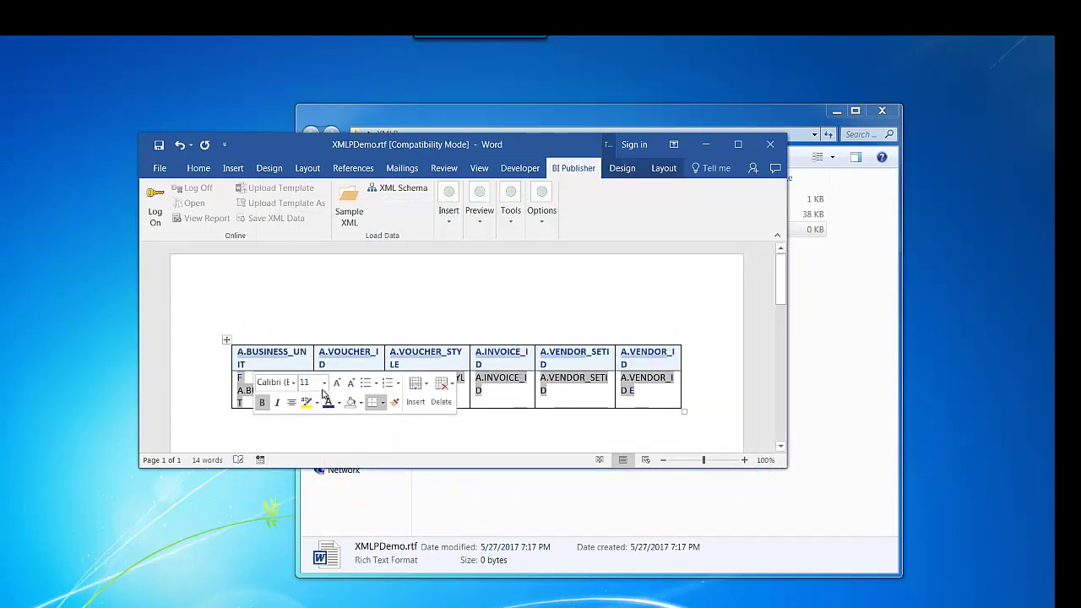
click(266, 355)
click(238, 358)
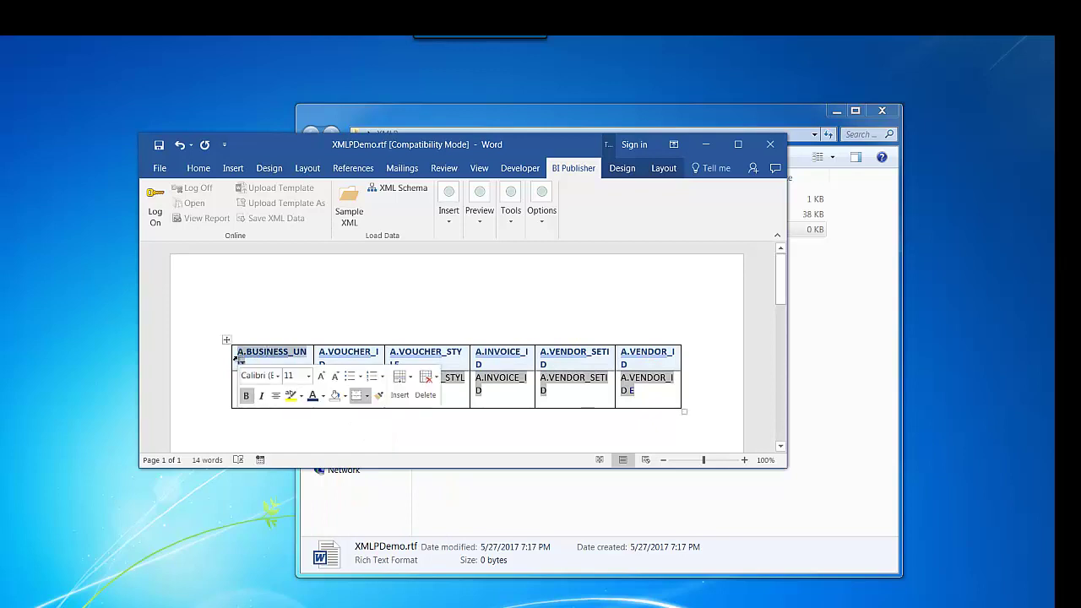
text(Bu)
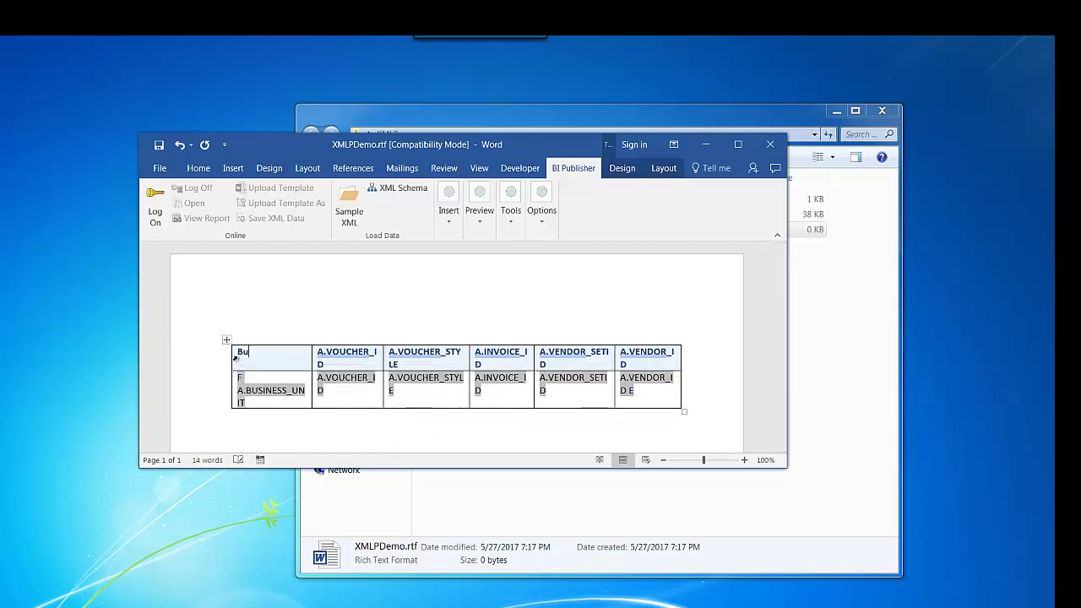
text(siness Unit)
click(314, 356)
text(Voucher Id)
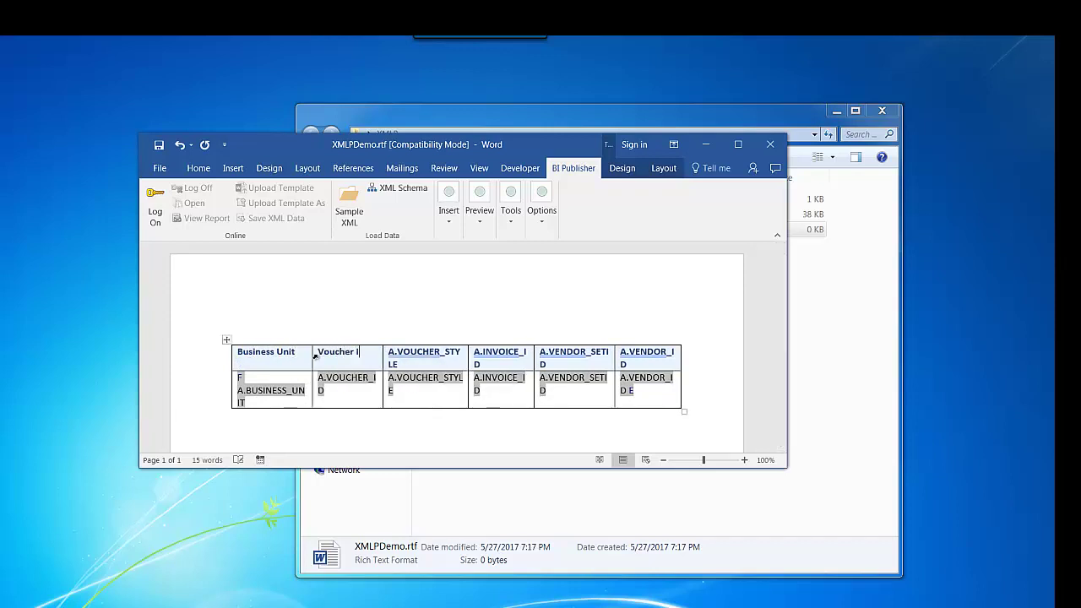
click(396, 357)
text(V)
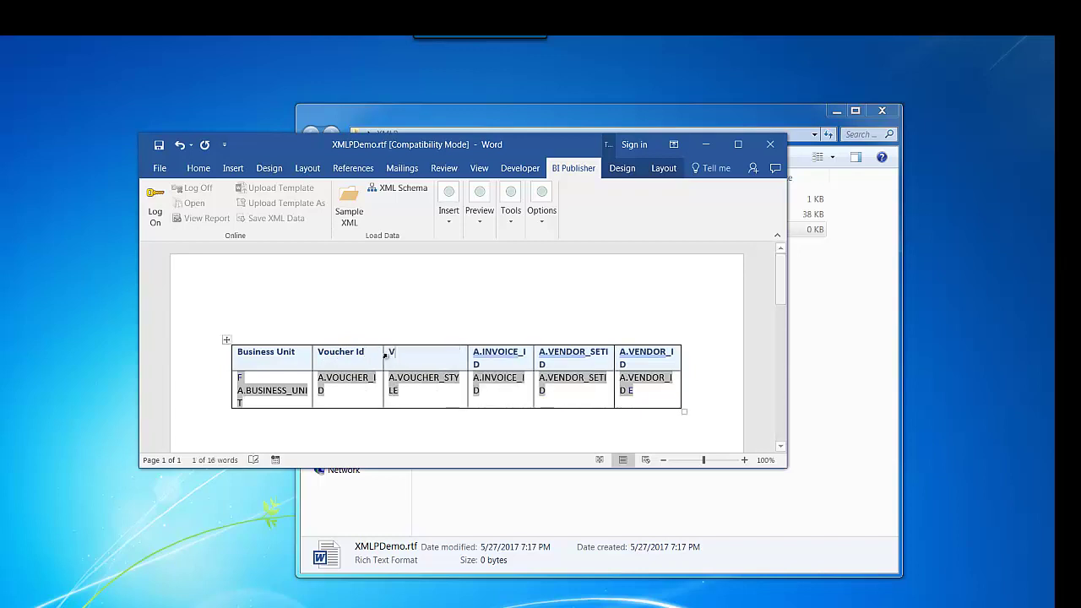
text(oucher Style)
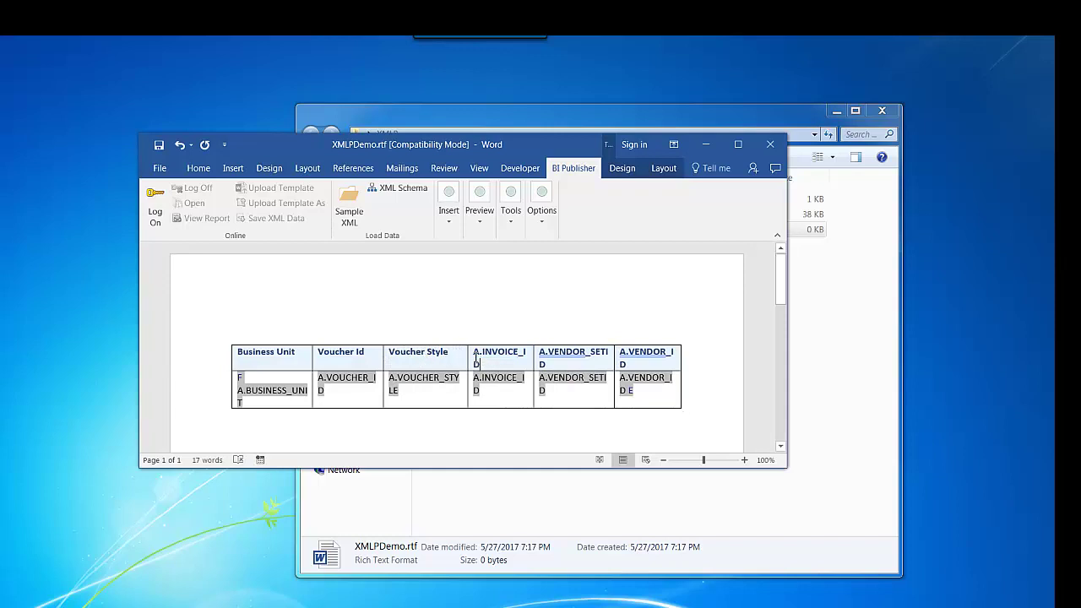
- Retitle the remaining headers Invoice Id, Vendor Setid and Vendor Id, then preview as PDF
click(469, 357)
text(Invoice Id)
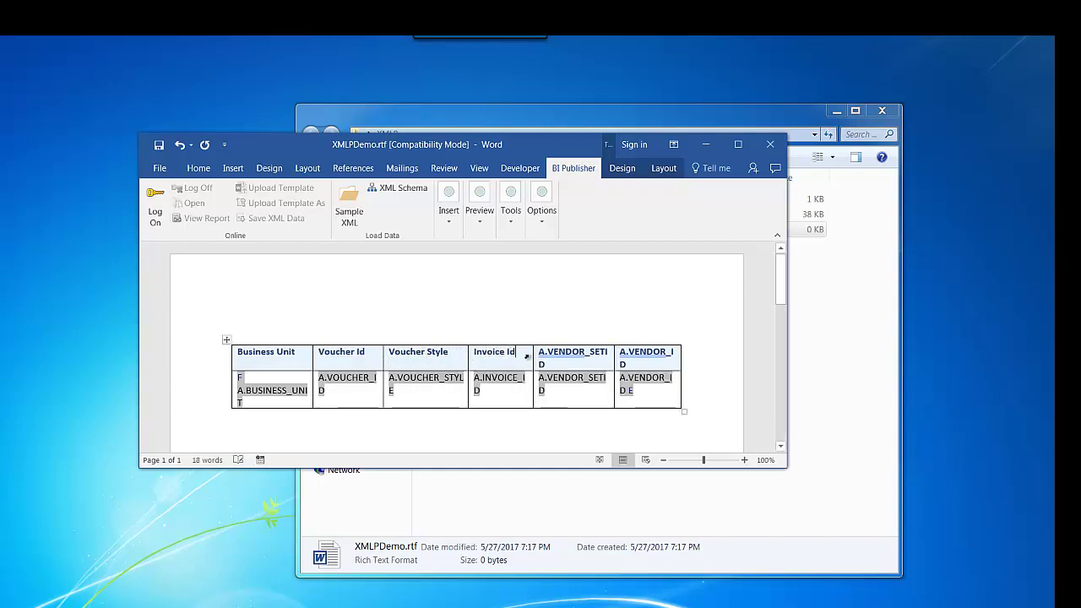
drag(545, 363, 498, 359)
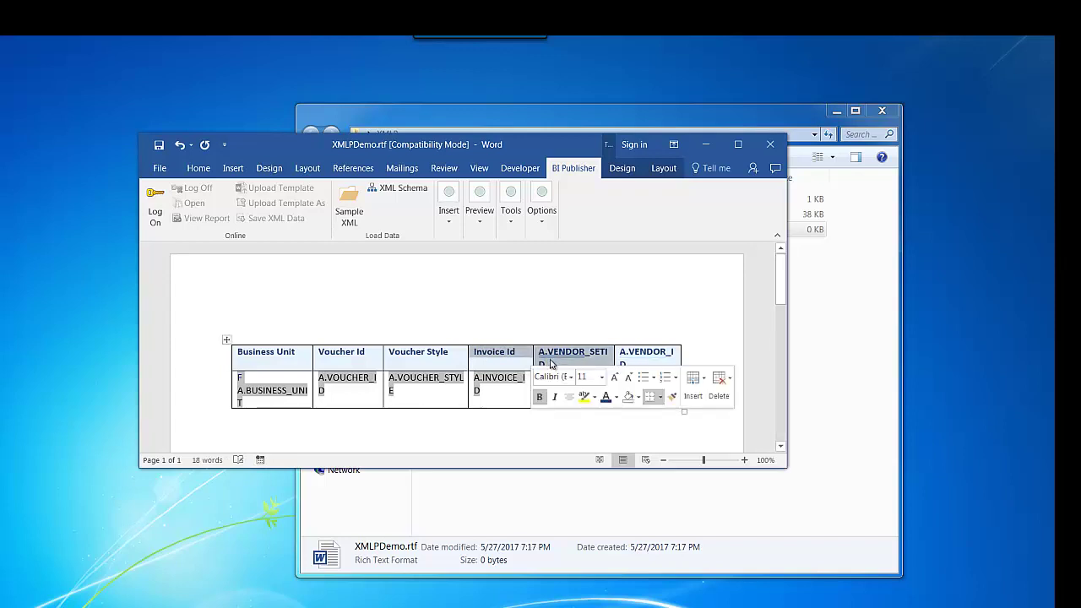
click(550, 365)
click(537, 356)
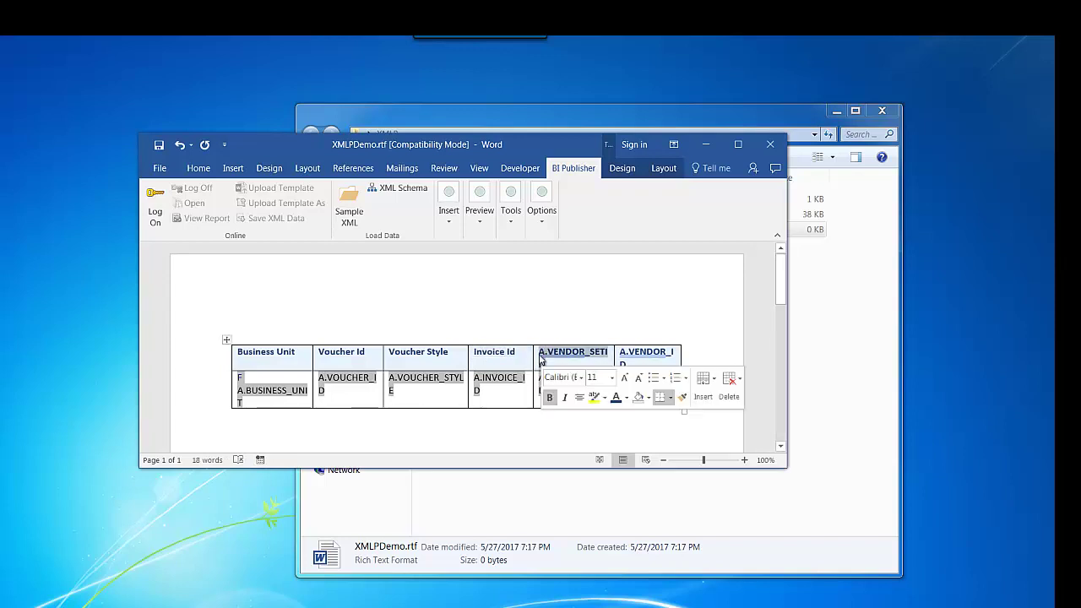
text(Vendor SetI)
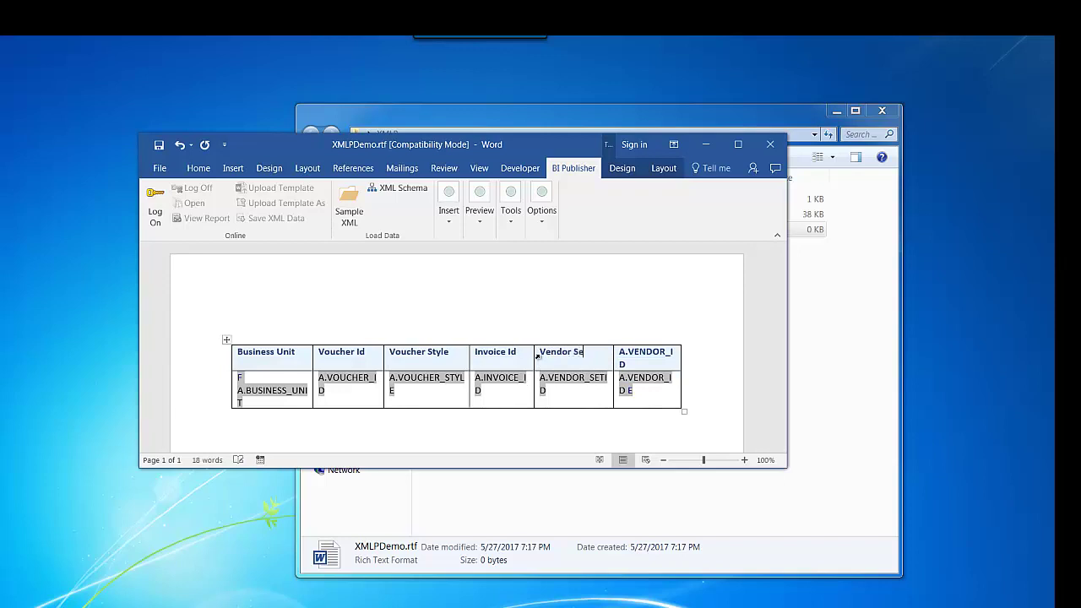
click(617, 356)
text(Vendor Id)
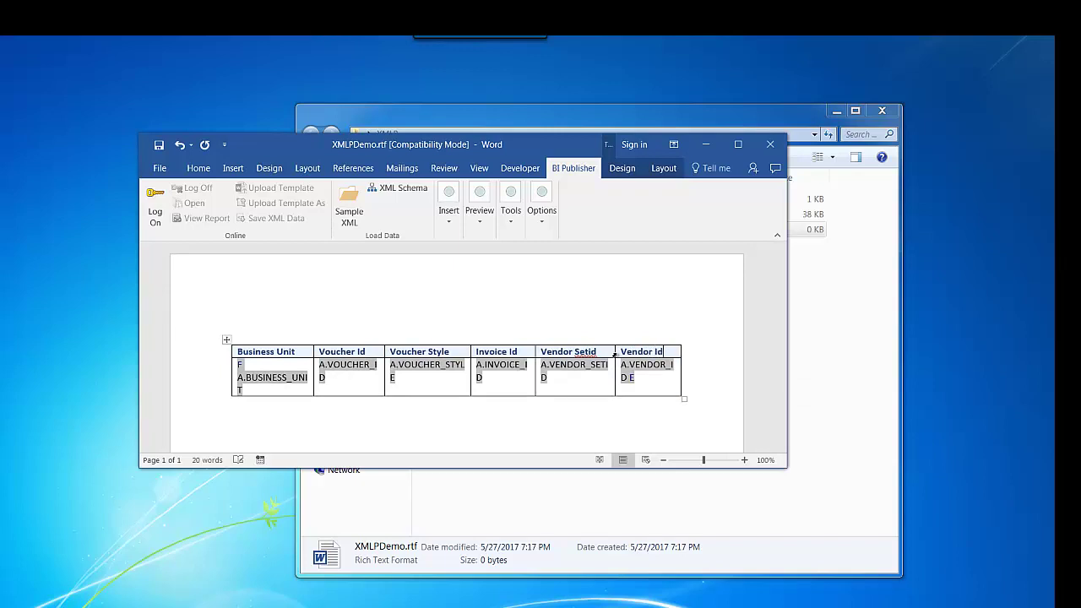
click(478, 221)
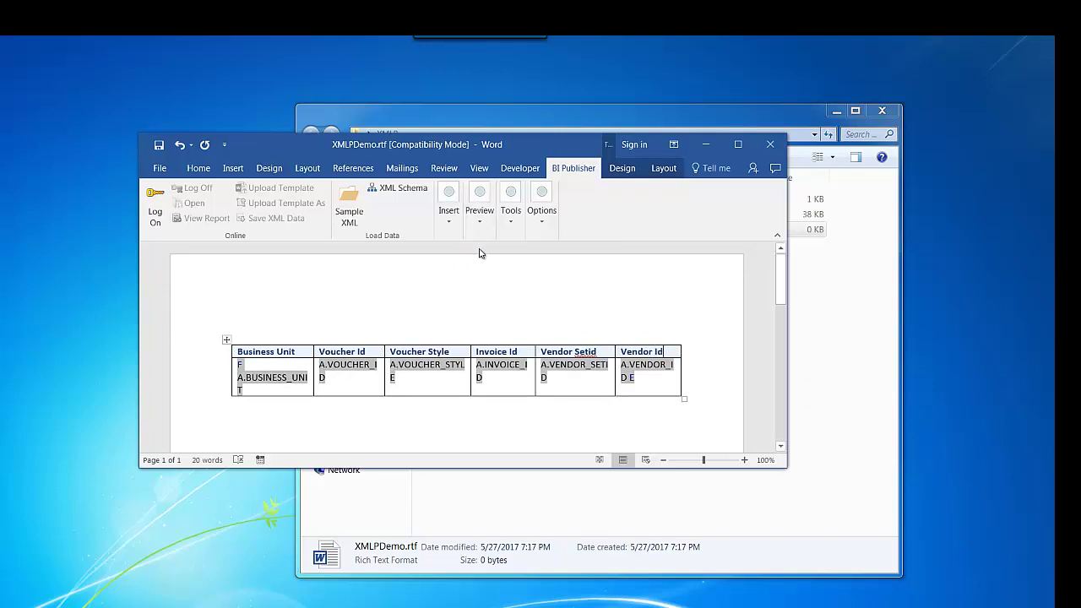
click(480, 251)
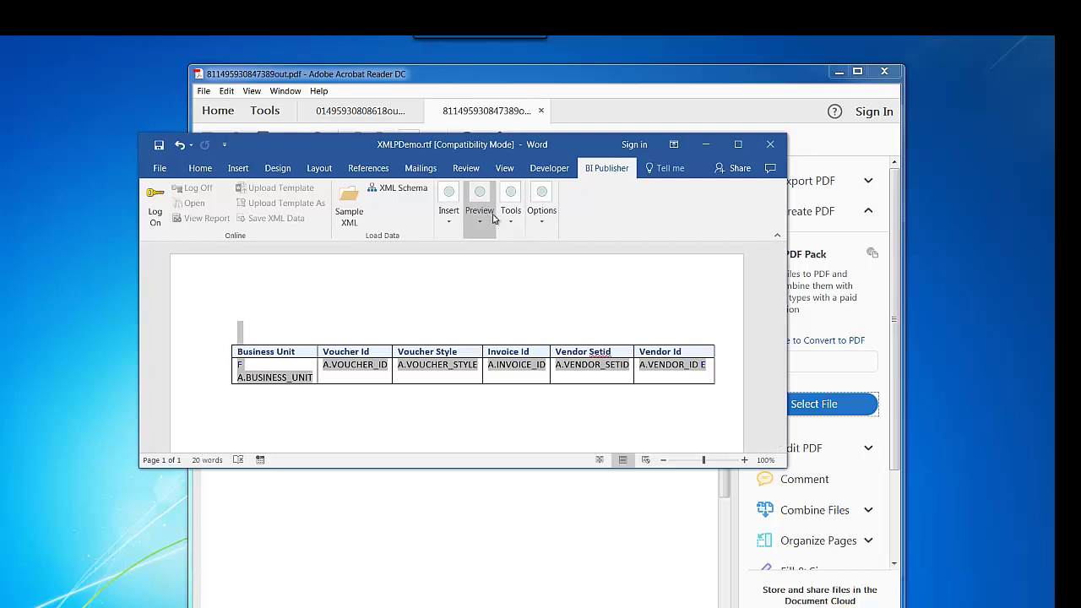
- Generate a fresh PDF preview of the voucher table template
click(479, 207)
click(495, 253)
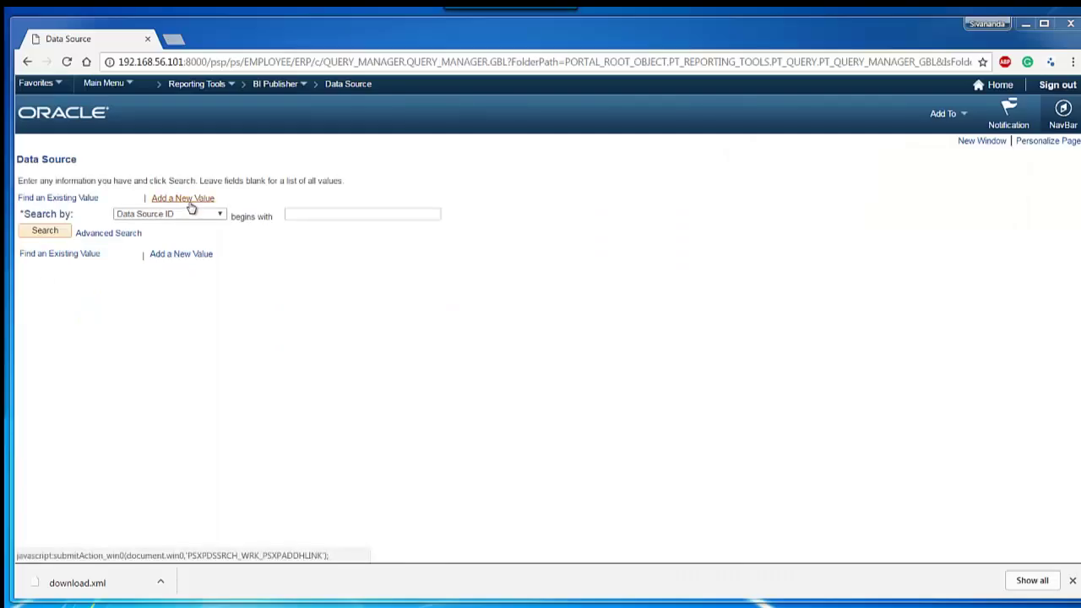
- Add a new PS Query data source for the XMLPDEMO query
click(190, 203)
click(169, 207)
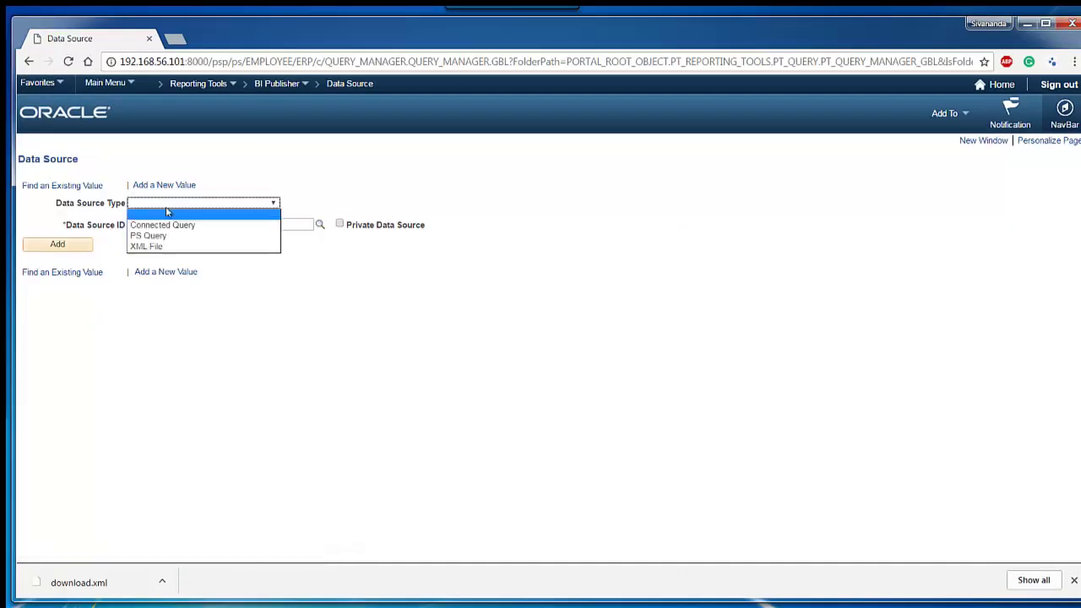
click(158, 237)
click(159, 224)
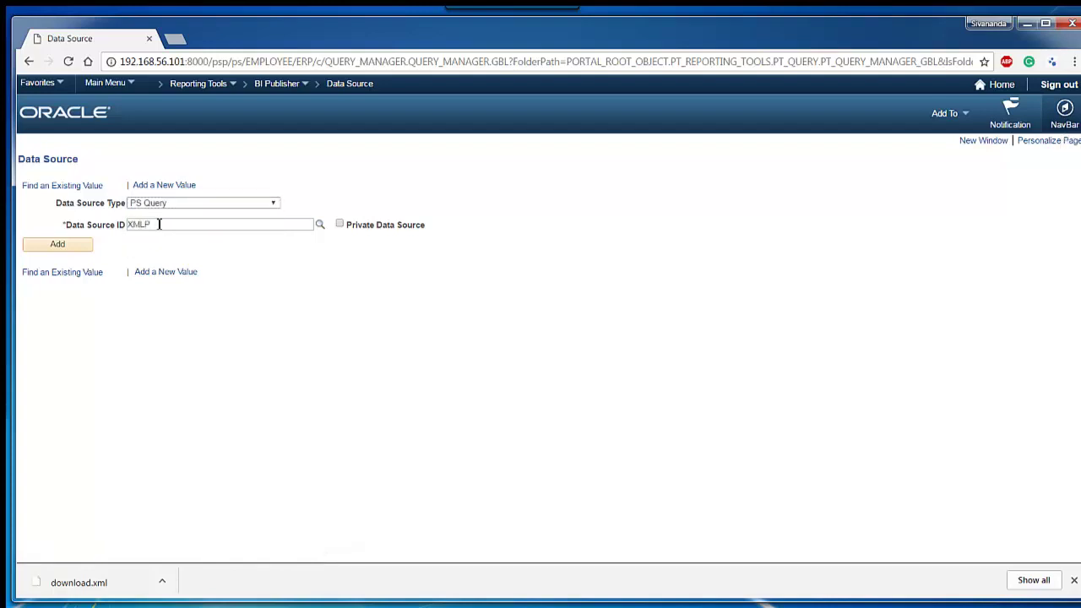
click(320, 225)
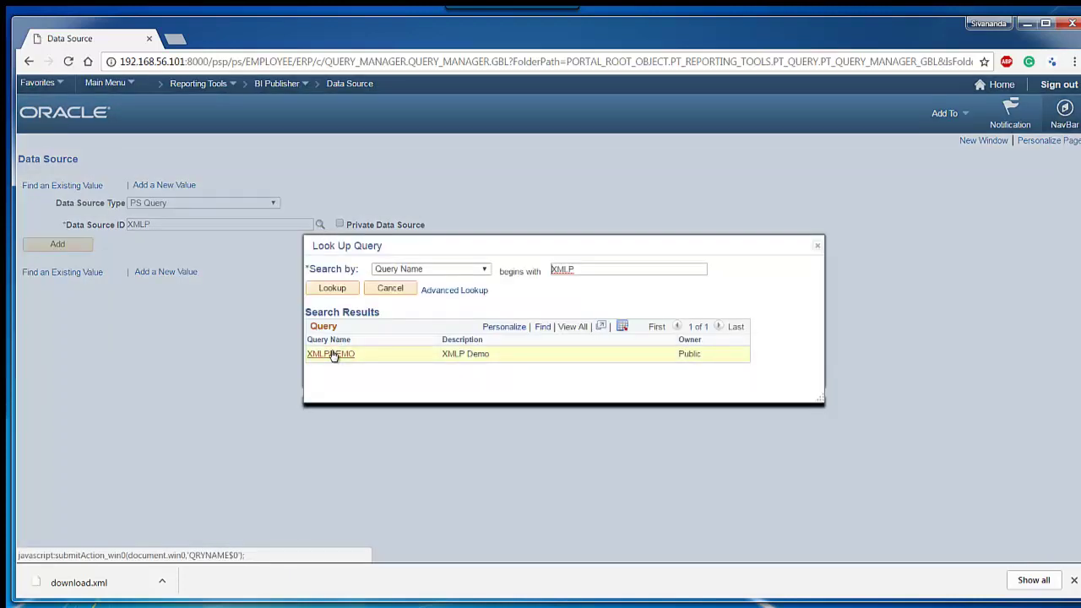
click(331, 354)
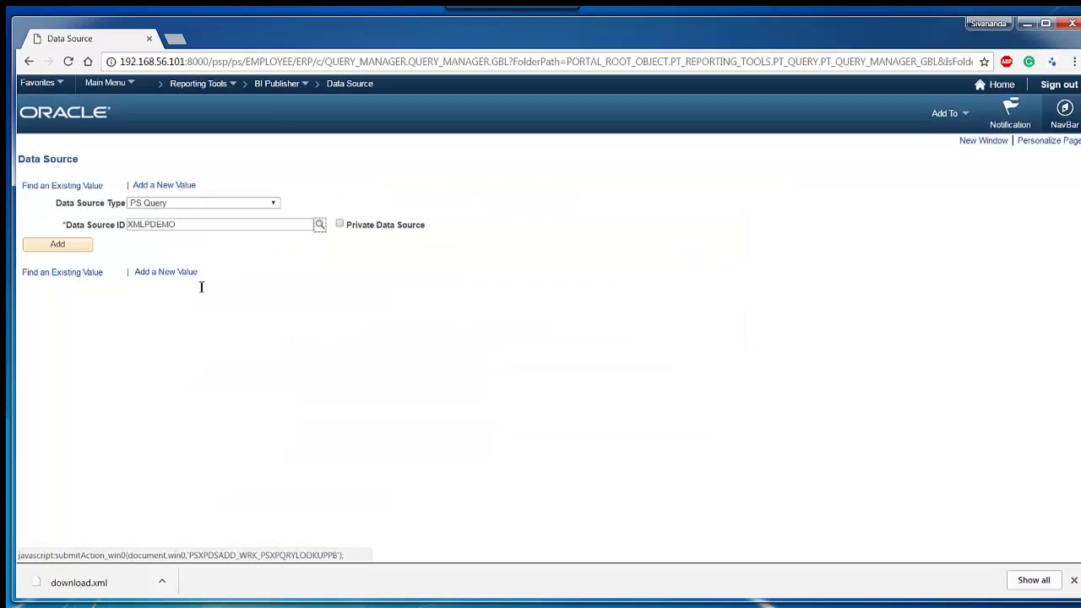
click(59, 245)
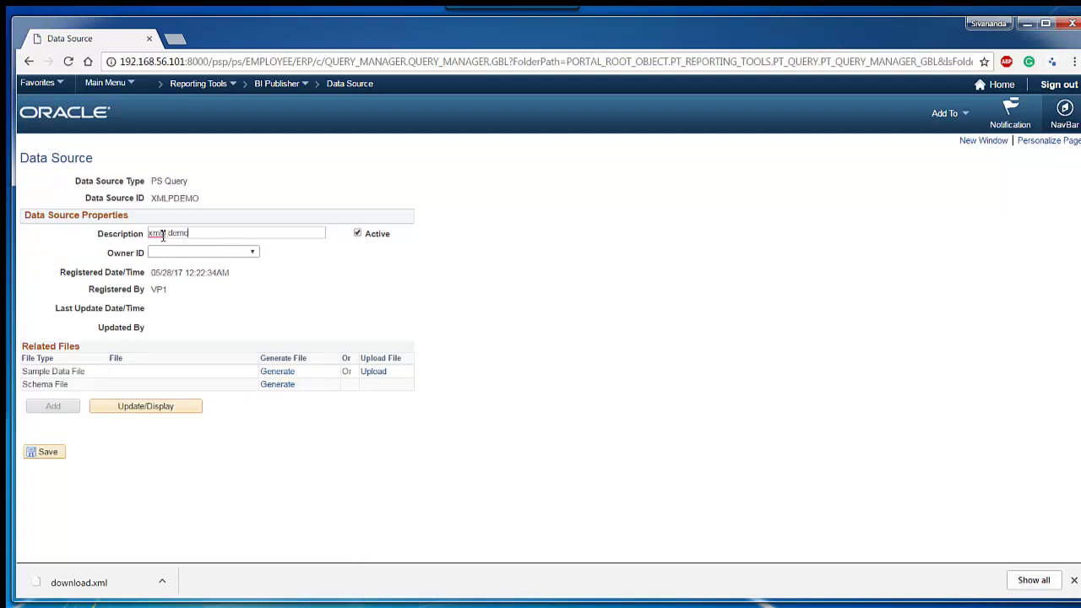
- Set the owner ID to Admissions - NZ and save the data source
click(165, 251)
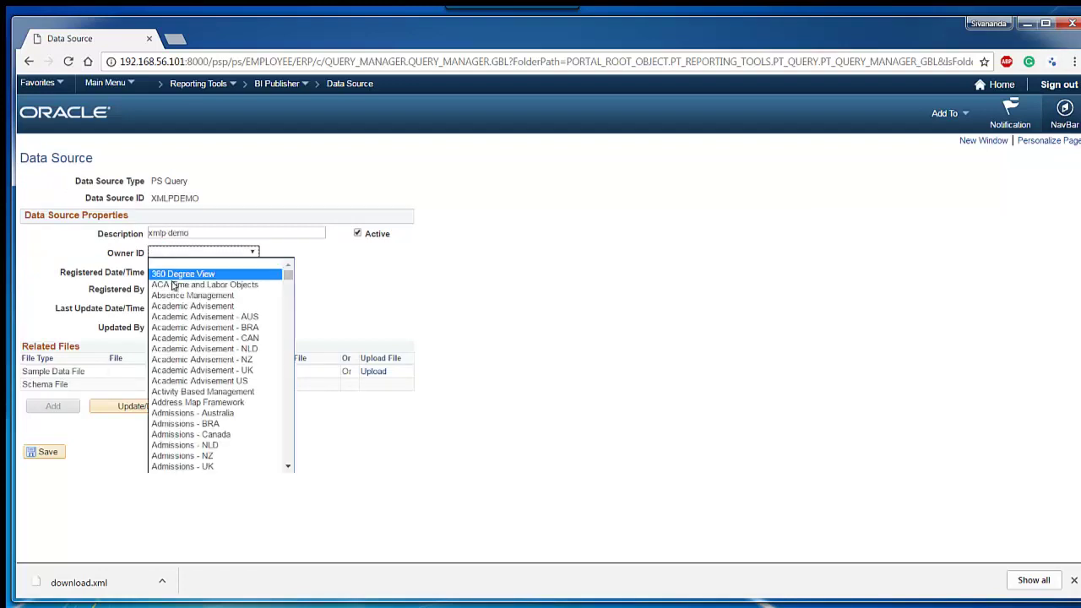
click(182, 456)
click(48, 452)
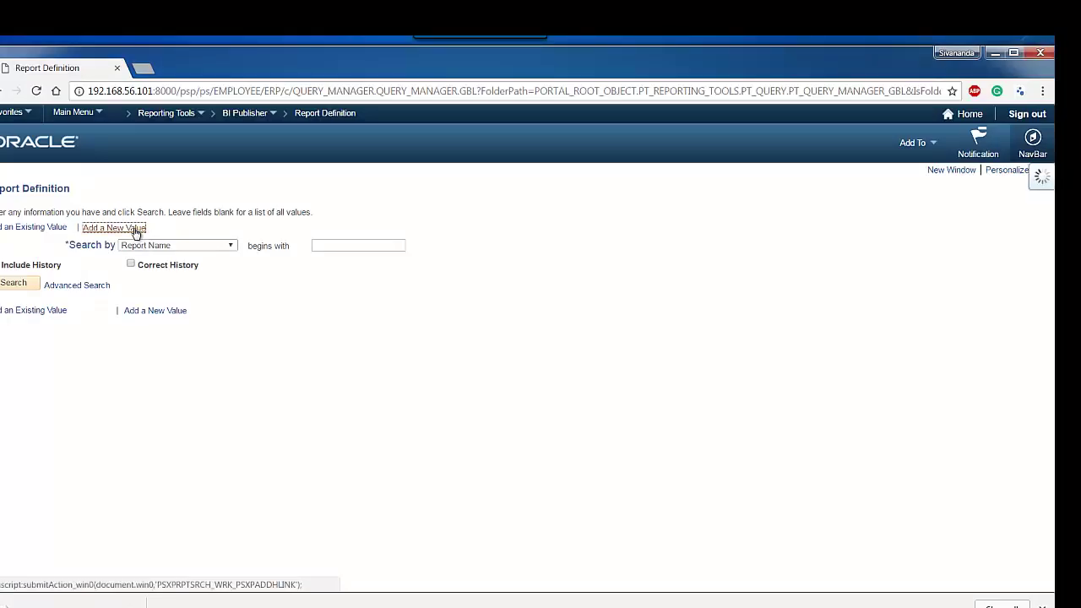
- Add a new report definition named XMLPDemo using the XMLPDEMO data source
click(137, 228)
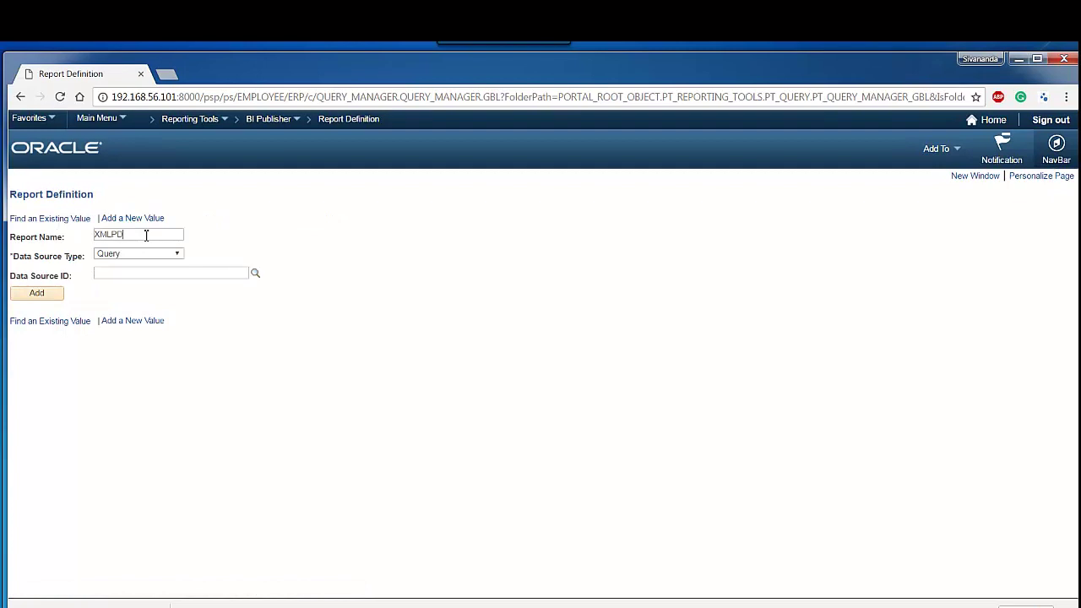
click(133, 274)
text(xmlp)
click(255, 273)
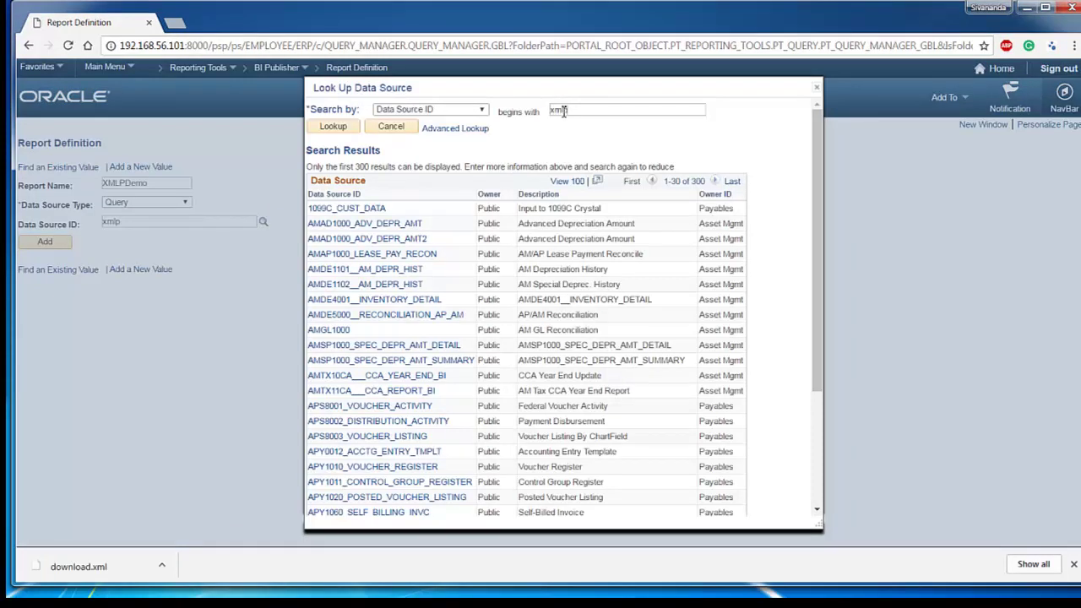
text(demo)
key(Return)
click(345, 343)
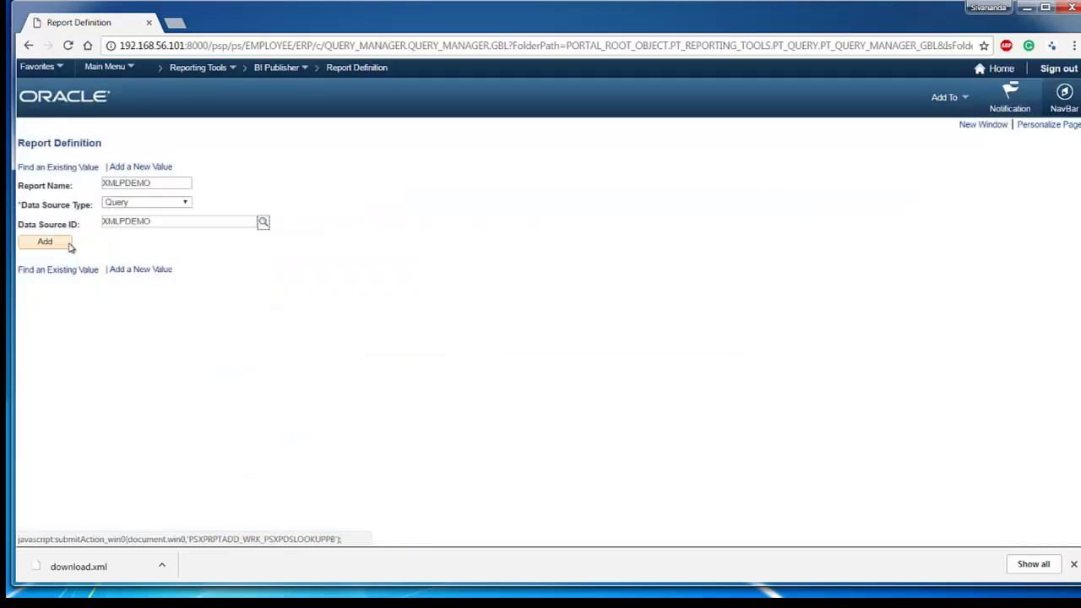
click(47, 243)
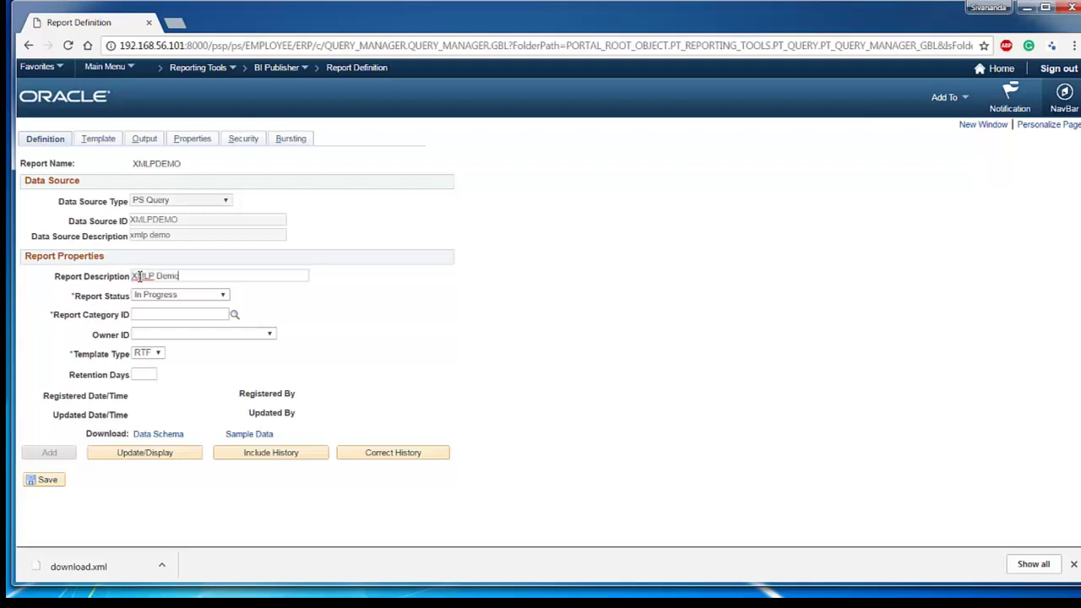
- Set the report definition's status to Active and its category to ALLUSER
click(169, 294)
click(155, 314)
click(156, 316)
click(234, 315)
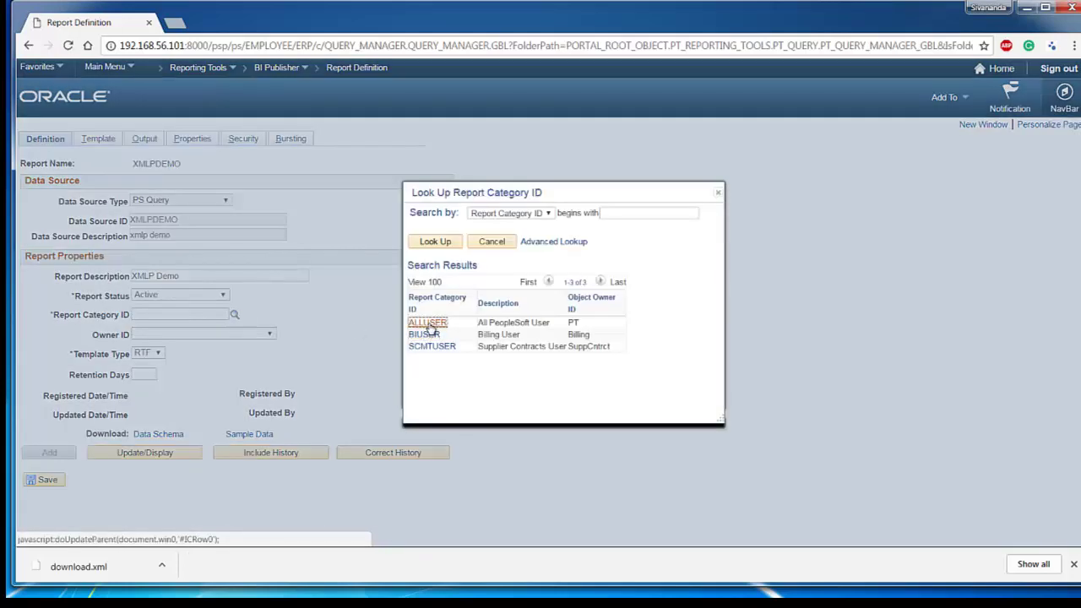
click(429, 324)
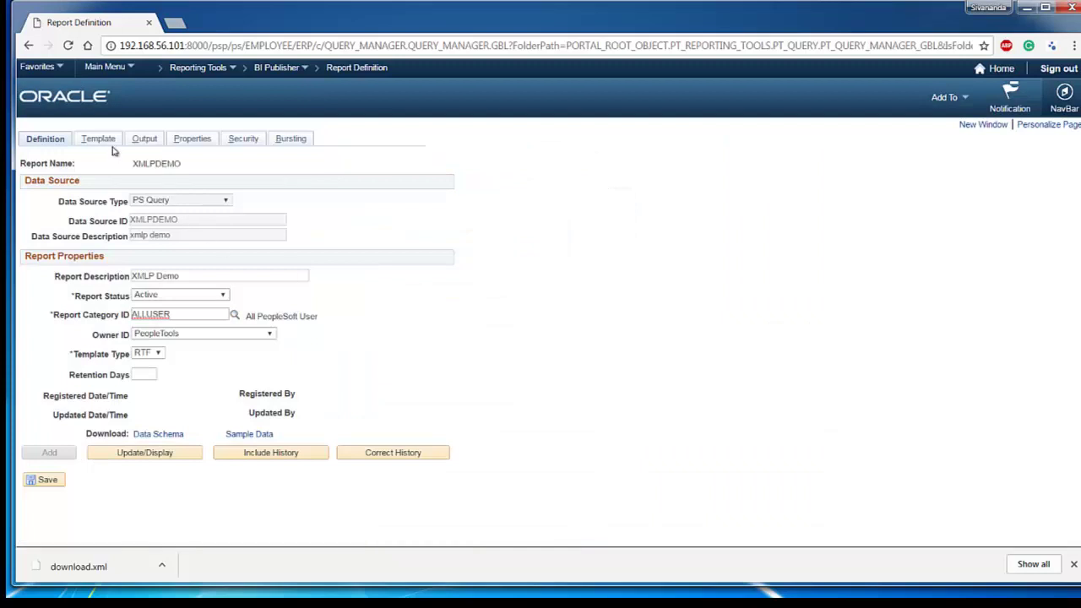
click(107, 142)
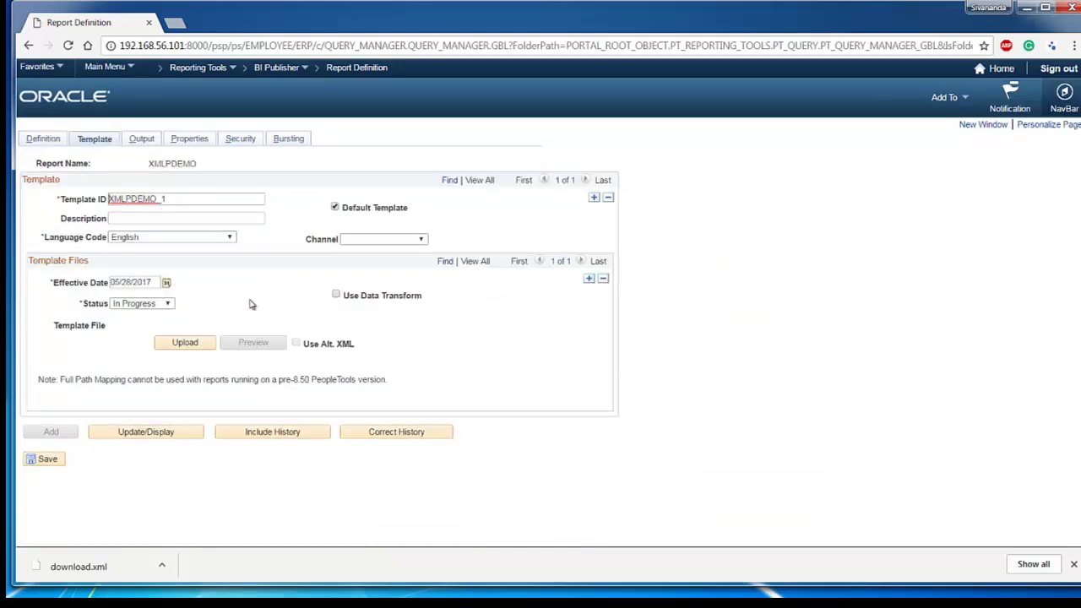
- Make template XMLPDEMO_1 Active and upload XMLPDemo.rtf from the Desktop XMLP folder
click(161, 304)
click(127, 315)
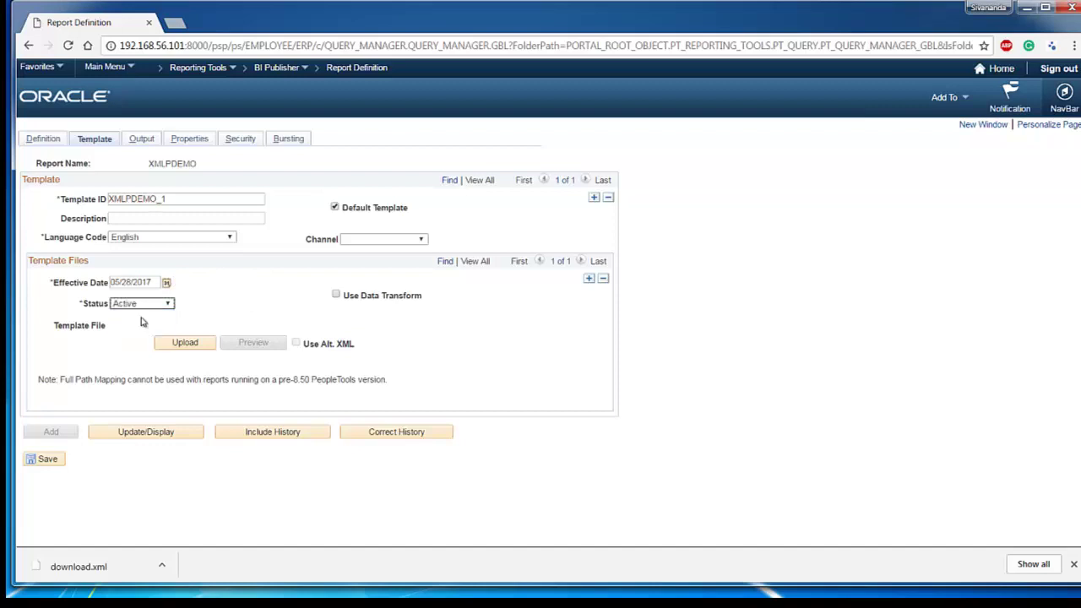
click(183, 343)
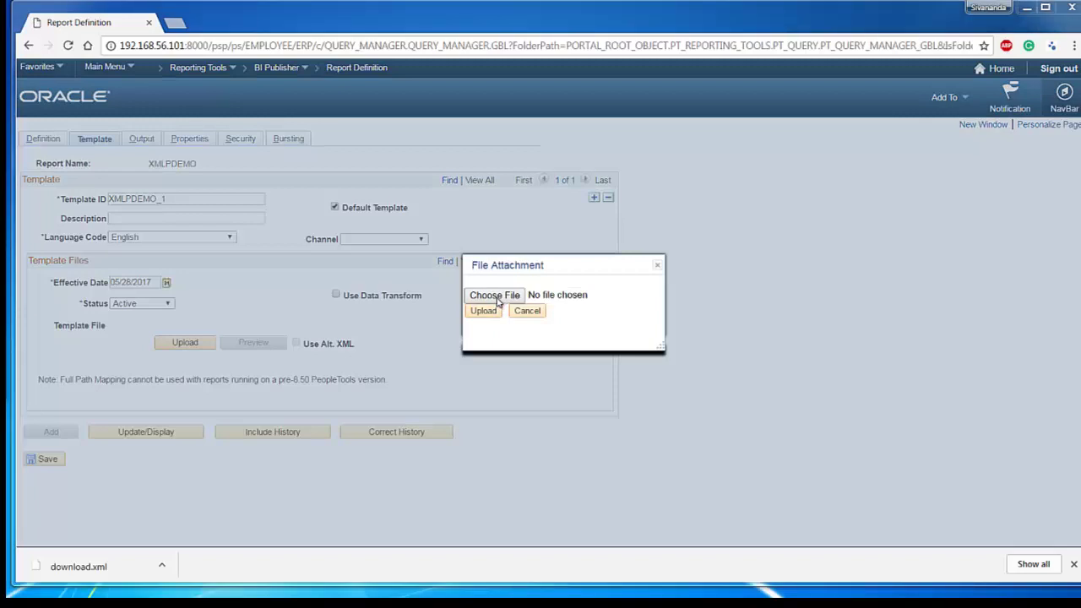
click(498, 302)
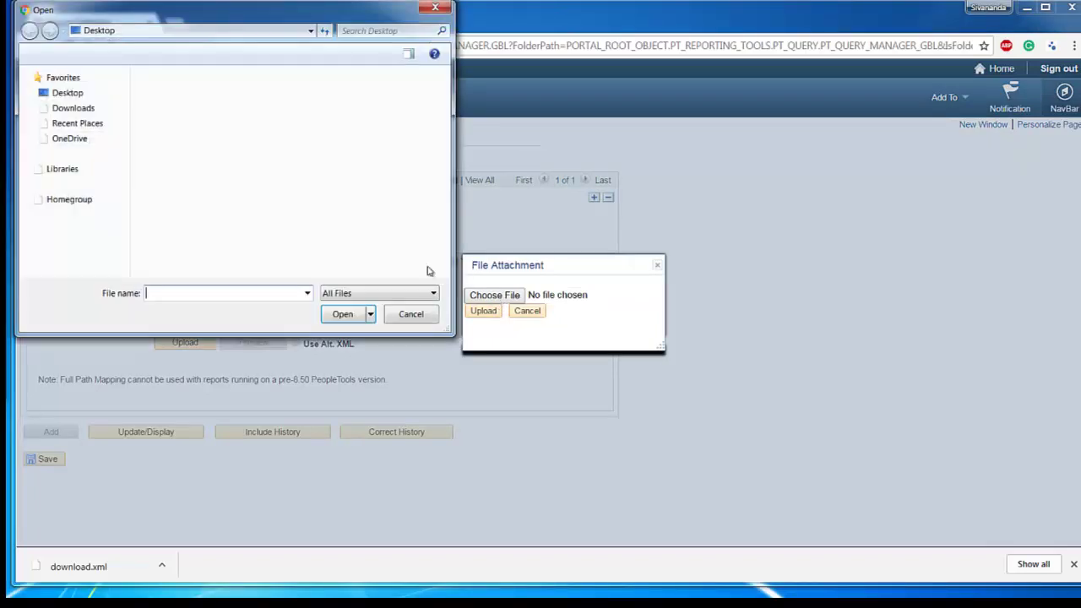
click(73, 97)
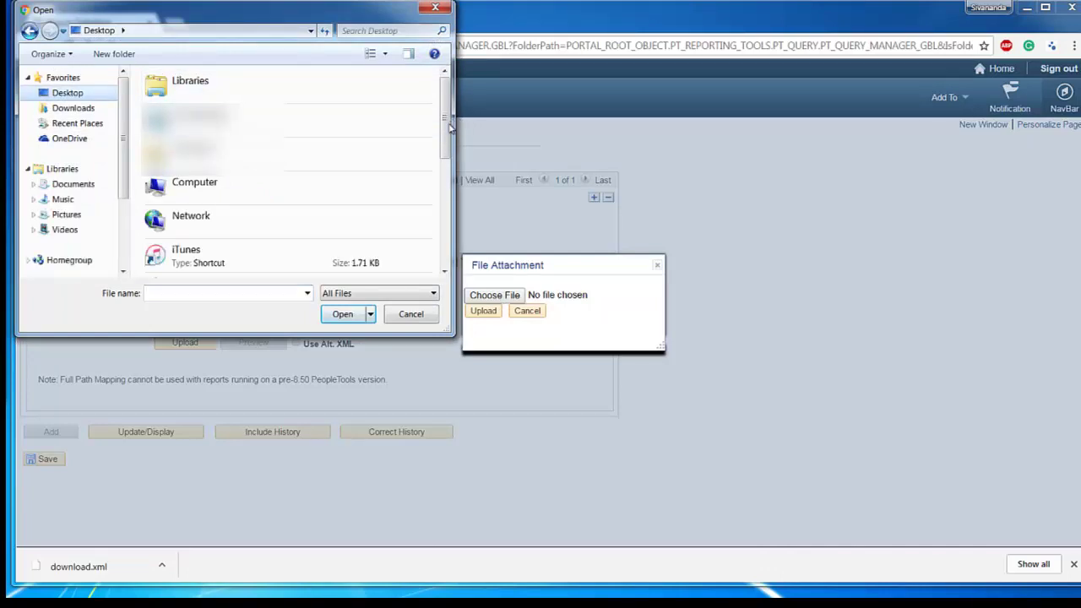
drag(445, 125, 447, 225)
double_click(189, 154)
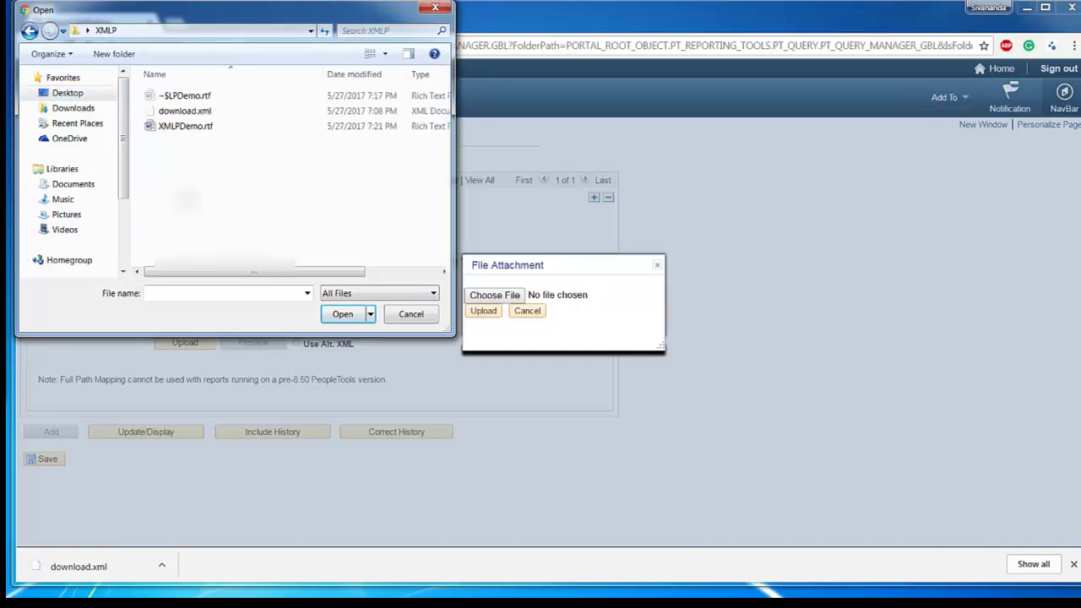
click(191, 129)
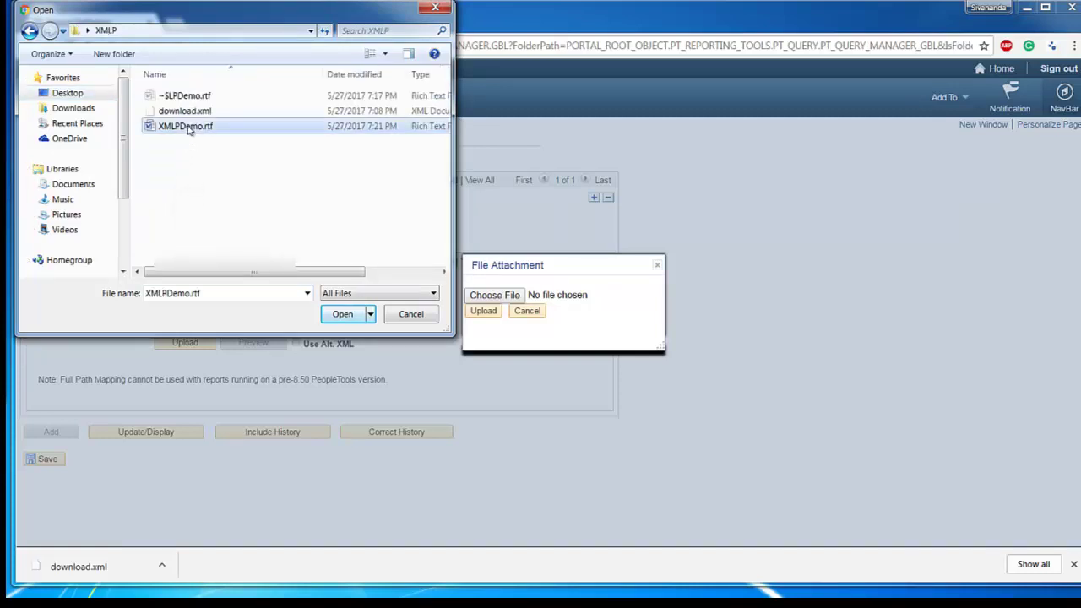
click(340, 315)
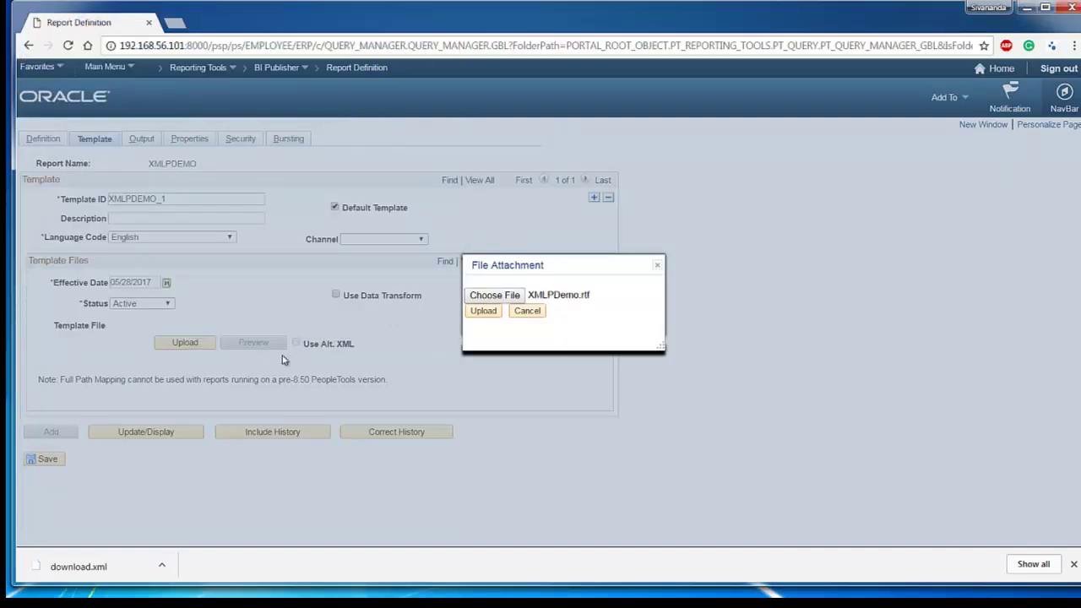
click(486, 312)
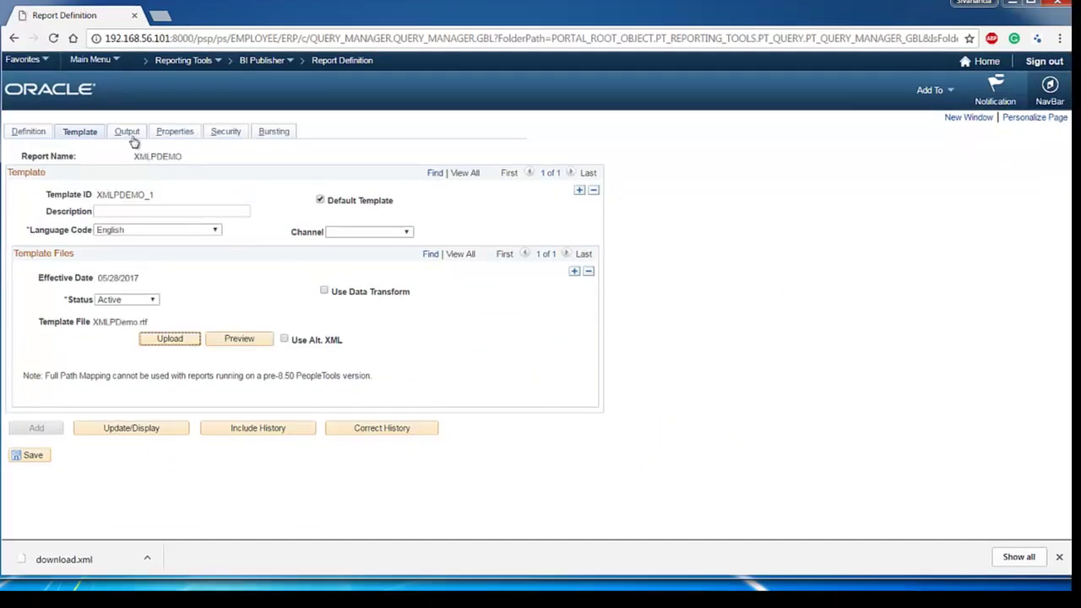
- Make PDF the default output format and save the XMLPDEMO report definition
click(128, 136)
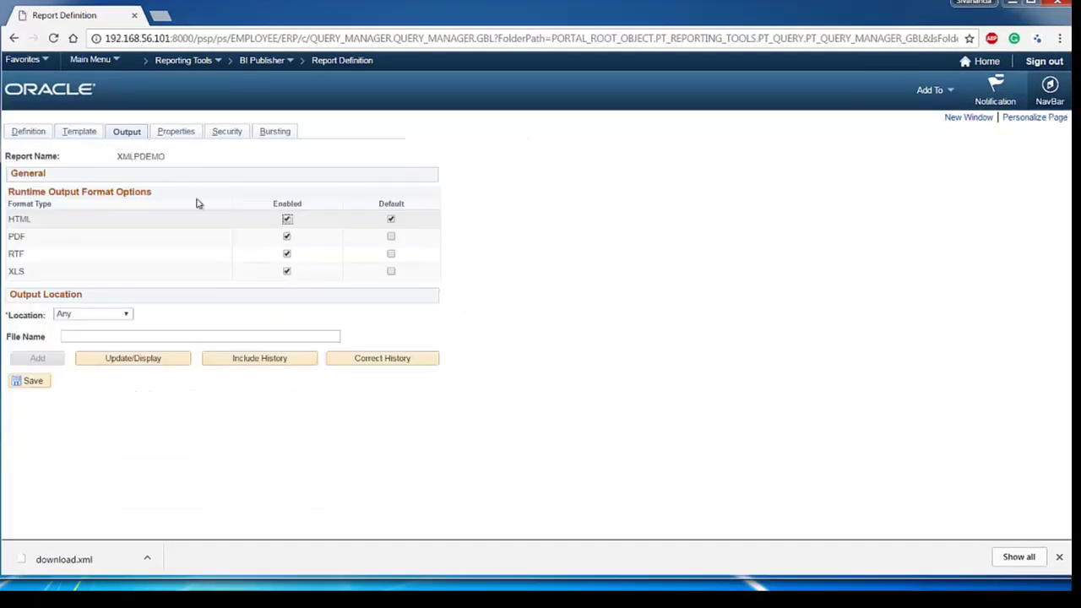
click(391, 237)
click(32, 381)
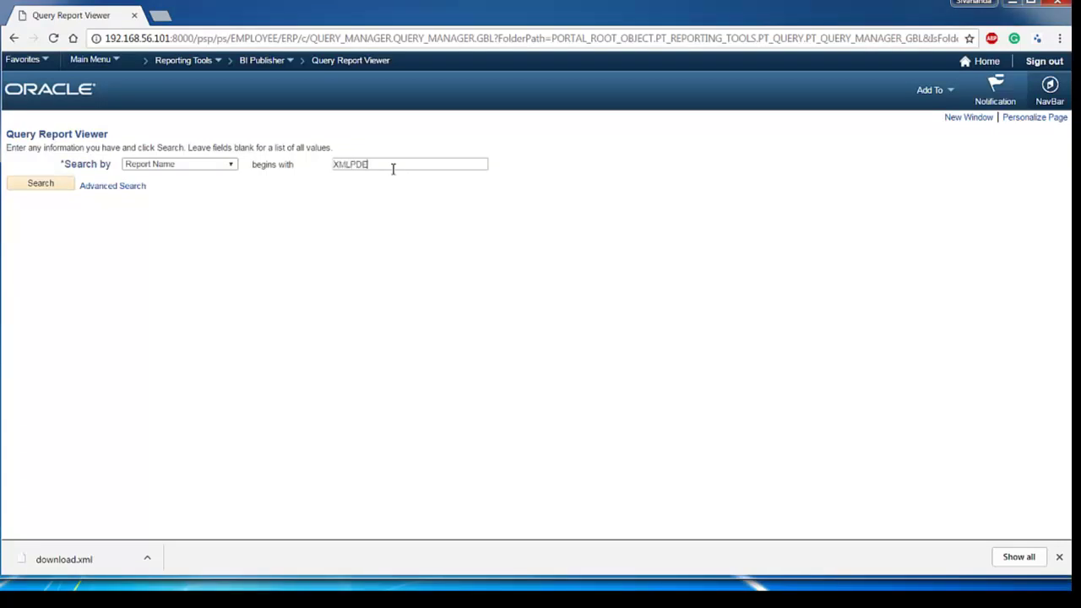
- Search for report XMLPDEMO and view it in PDF format
text(O)
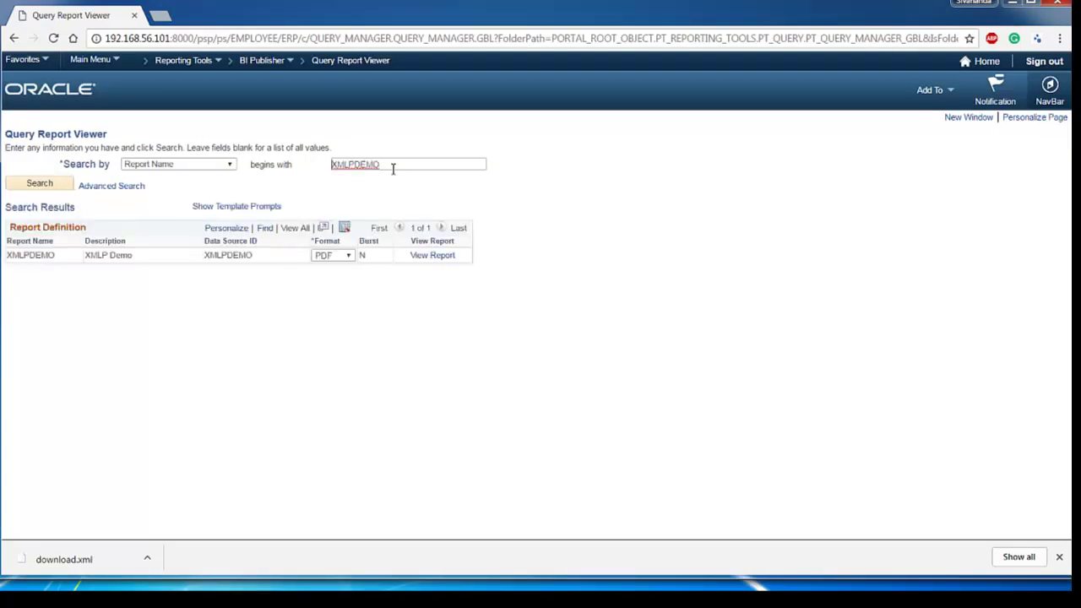
click(431, 255)
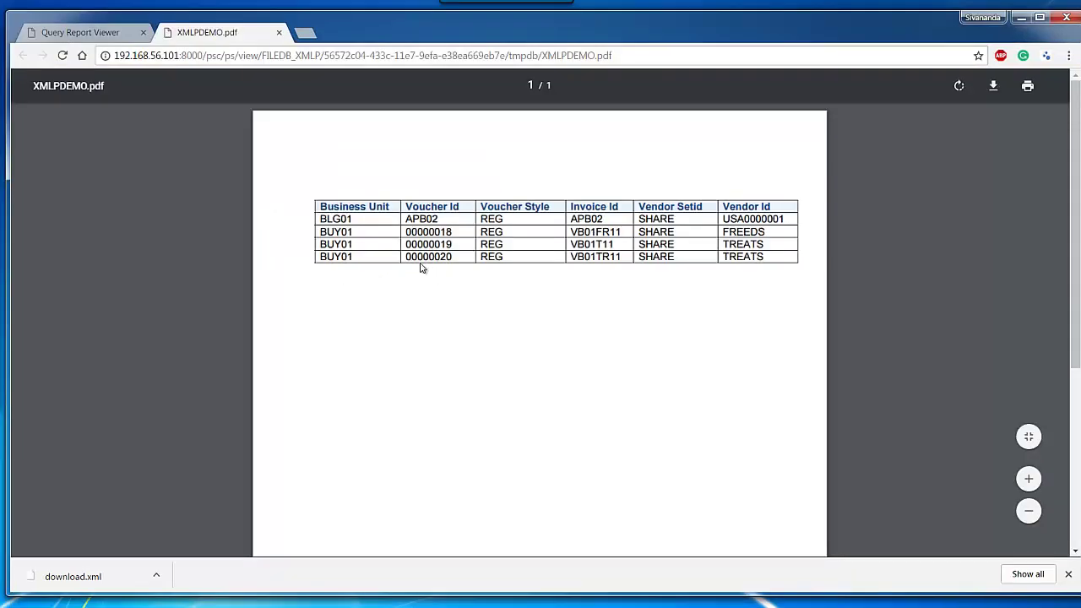